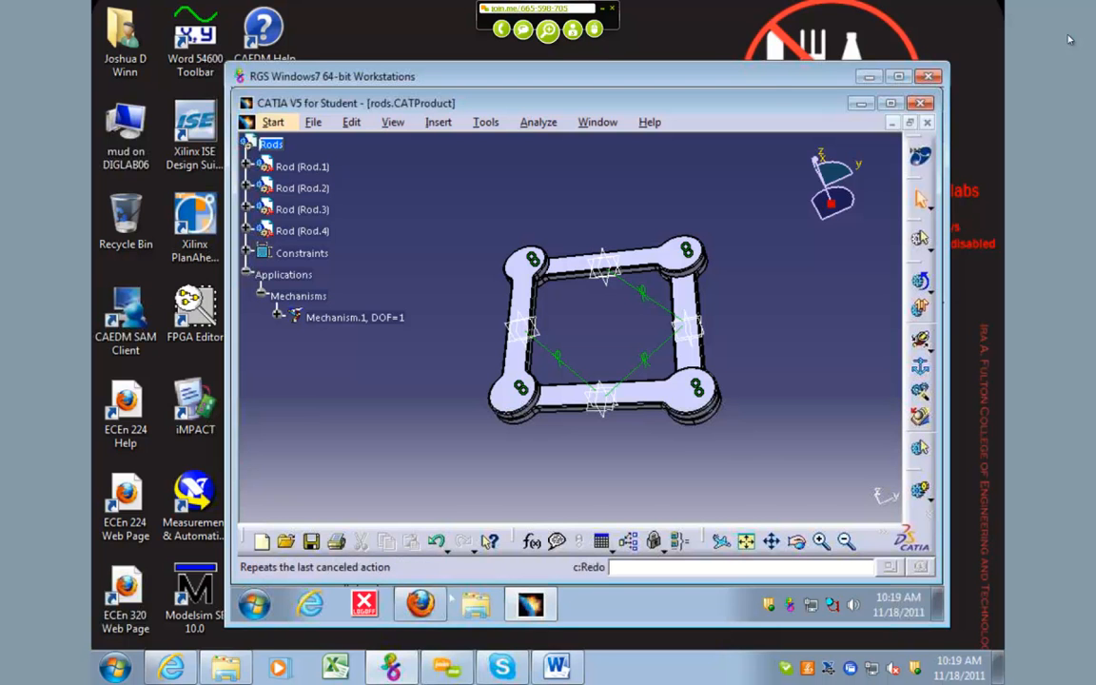
Switch to Firefox, view the help topic on defining a command, and return to CATIA
click(419, 604)
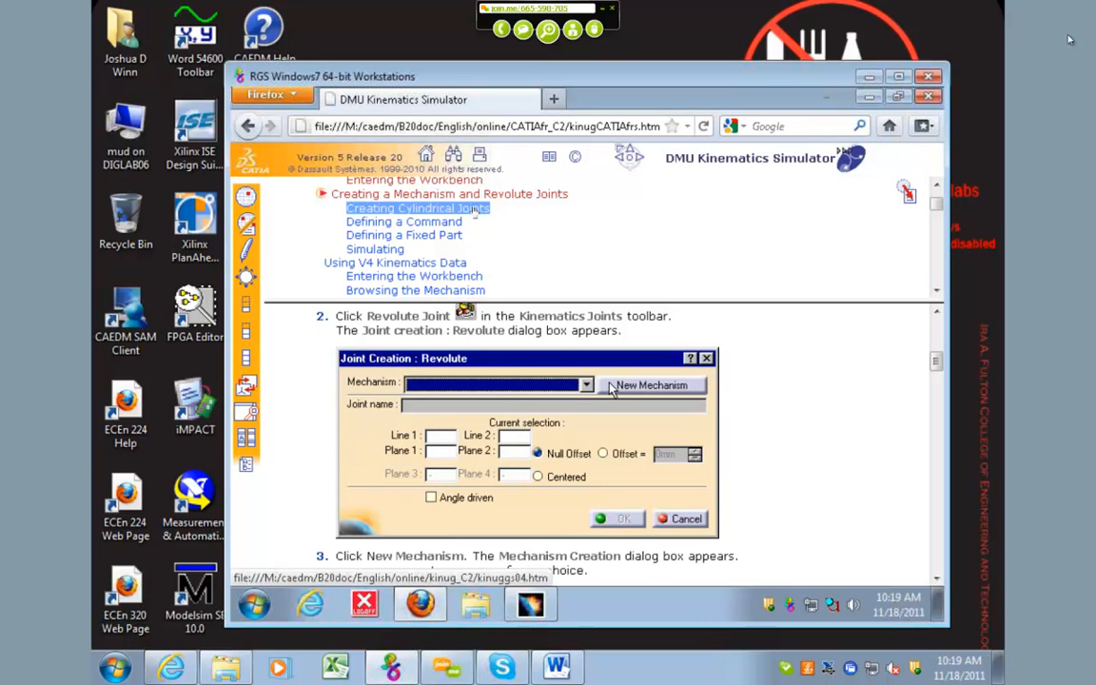
click(404, 221)
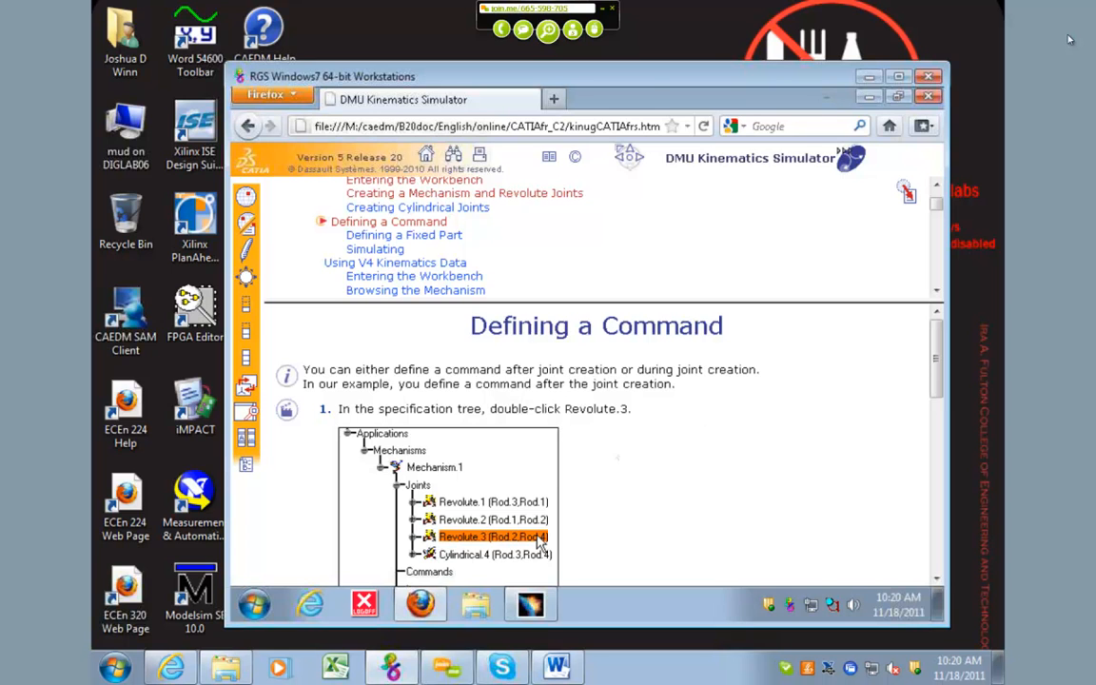
key(alt+Tab)
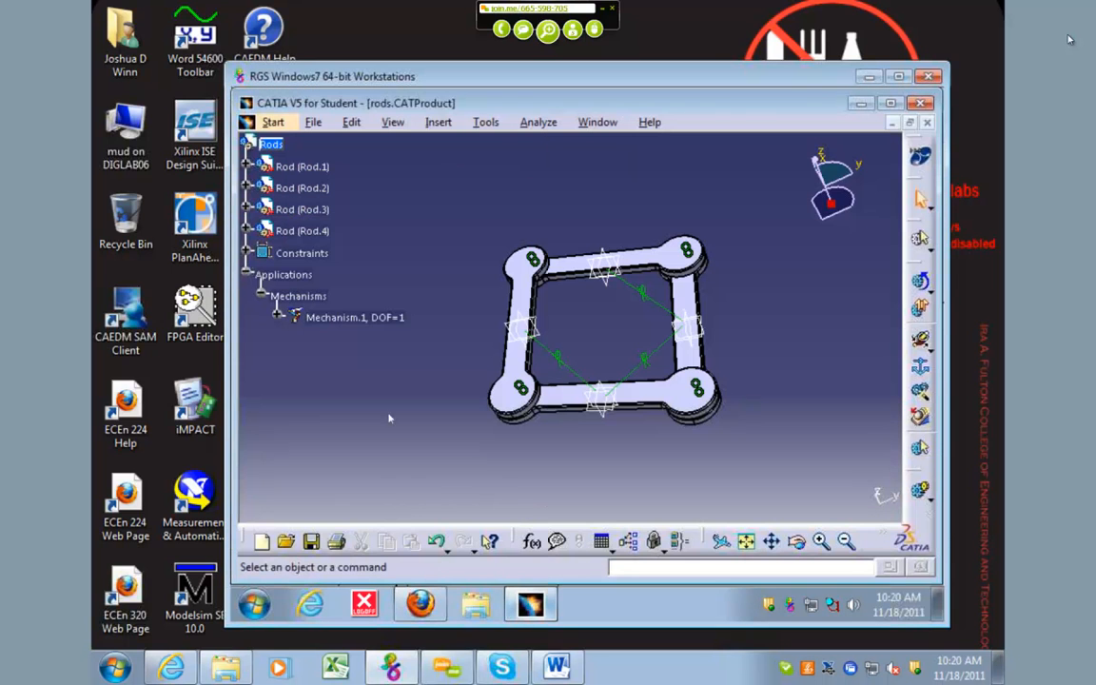
Make the Revolute.3 joint of Mechanism.1 angle driven
click(277, 317)
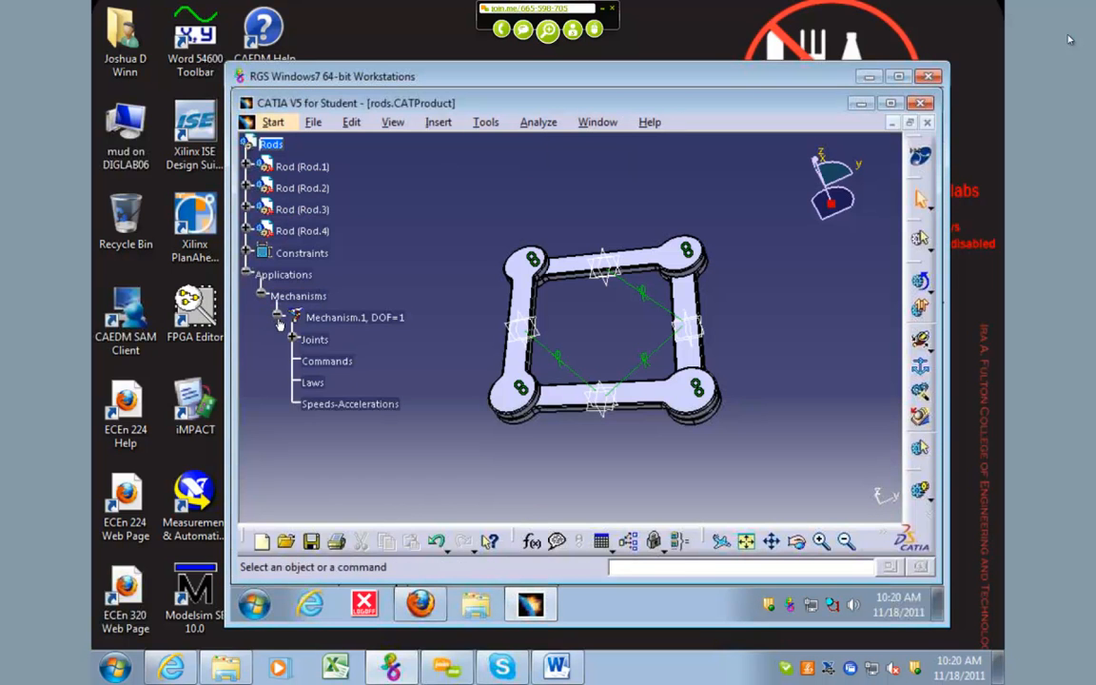
click(293, 339)
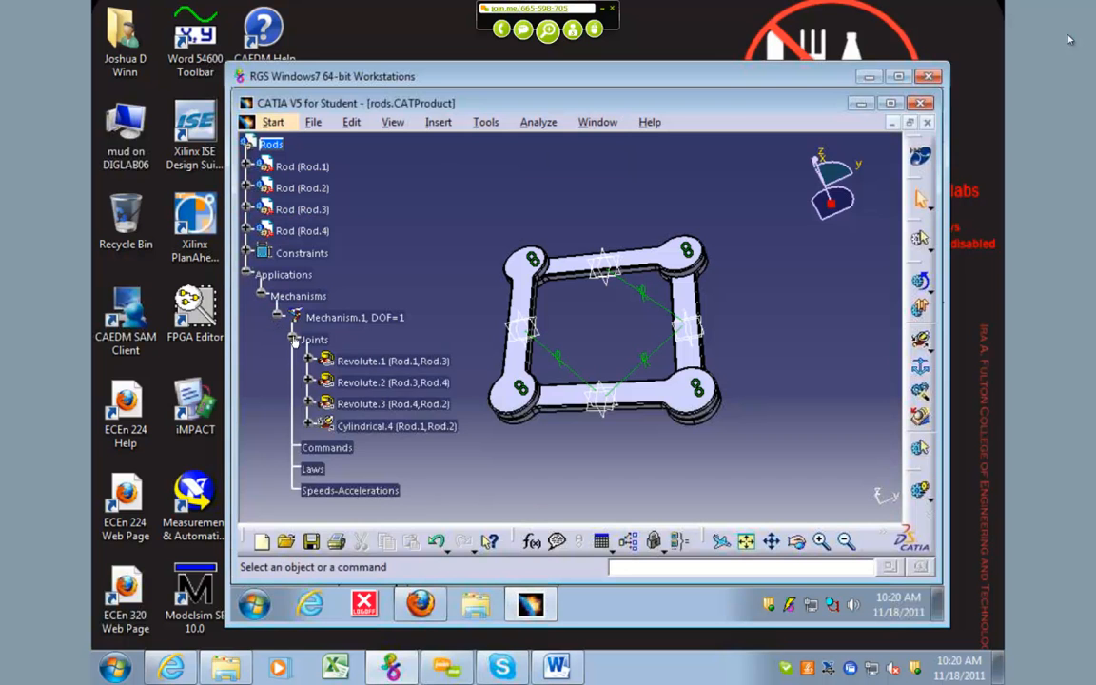
double_click(385, 405)
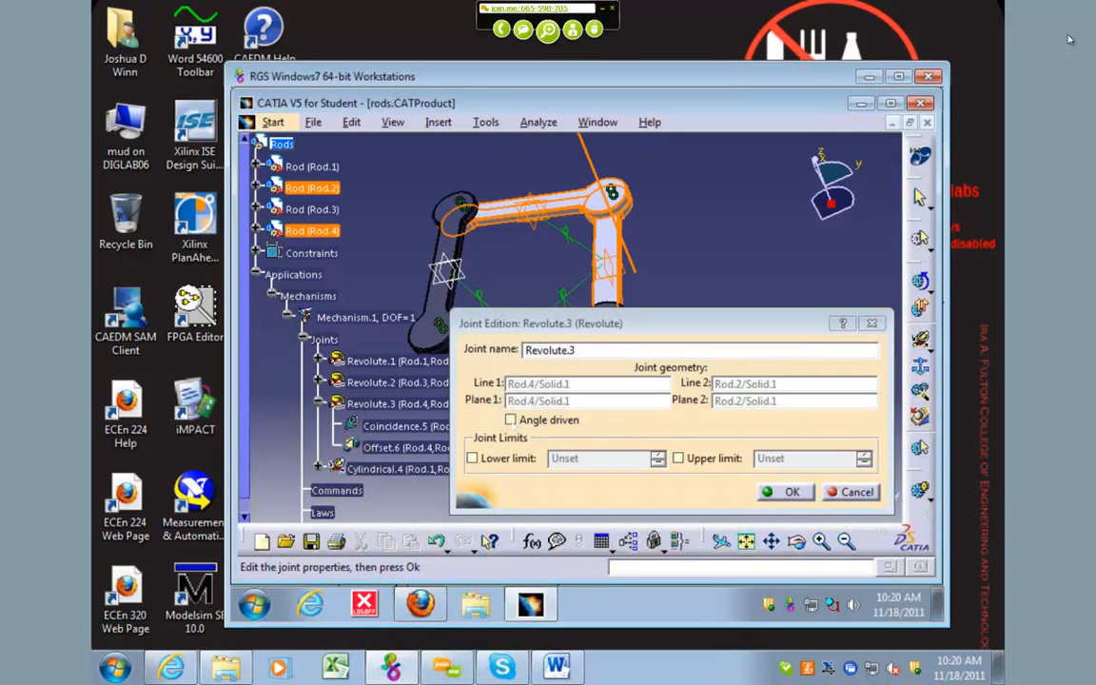
click(510, 420)
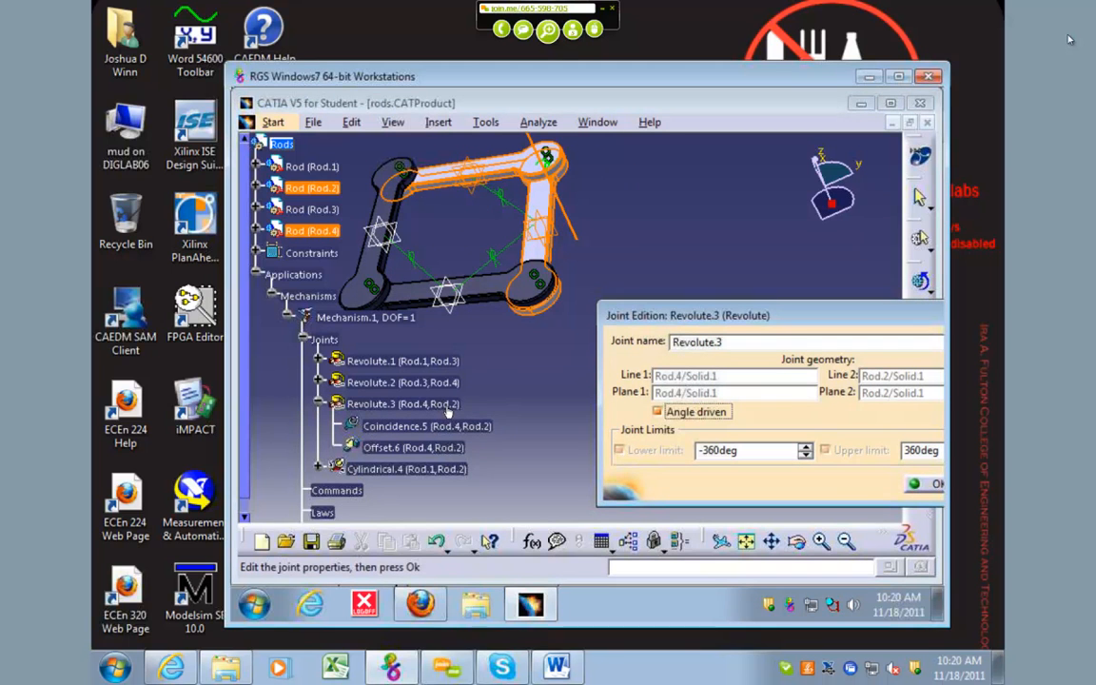
drag(608, 315, 494, 301)
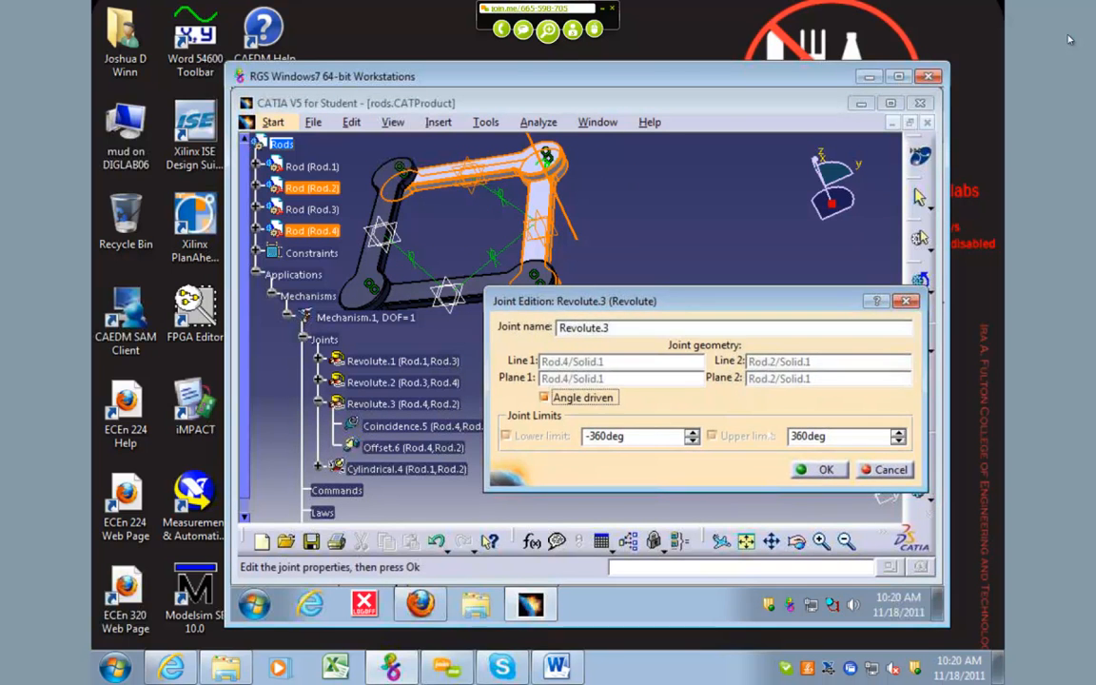
click(817, 469)
middle_drag(573, 349, 609, 398)
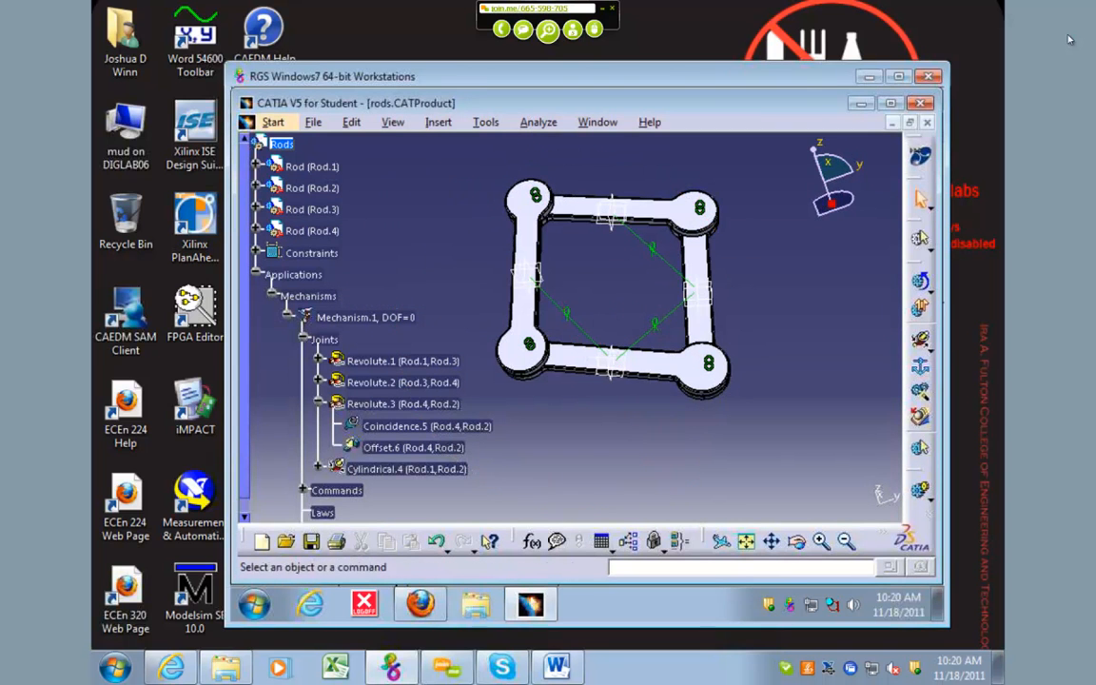
Switch to Firefox and read the help topic on defining a fixed part, down to its specification tree illustration
key(alt+Tab)
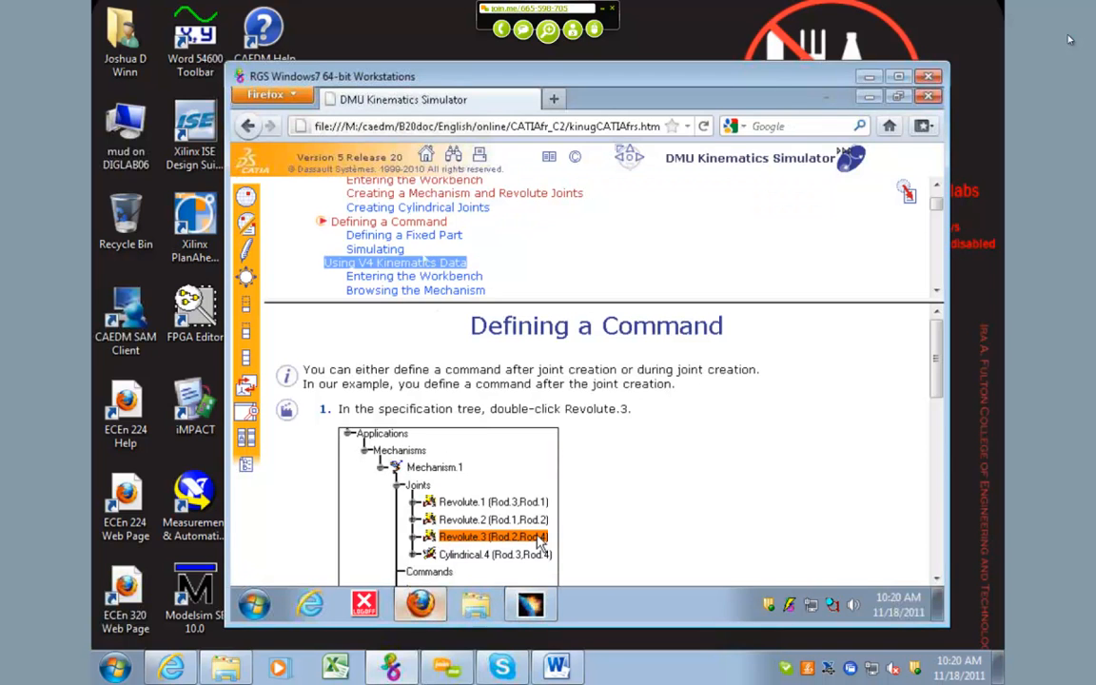
key(Up)
key(Up)
key(Return)
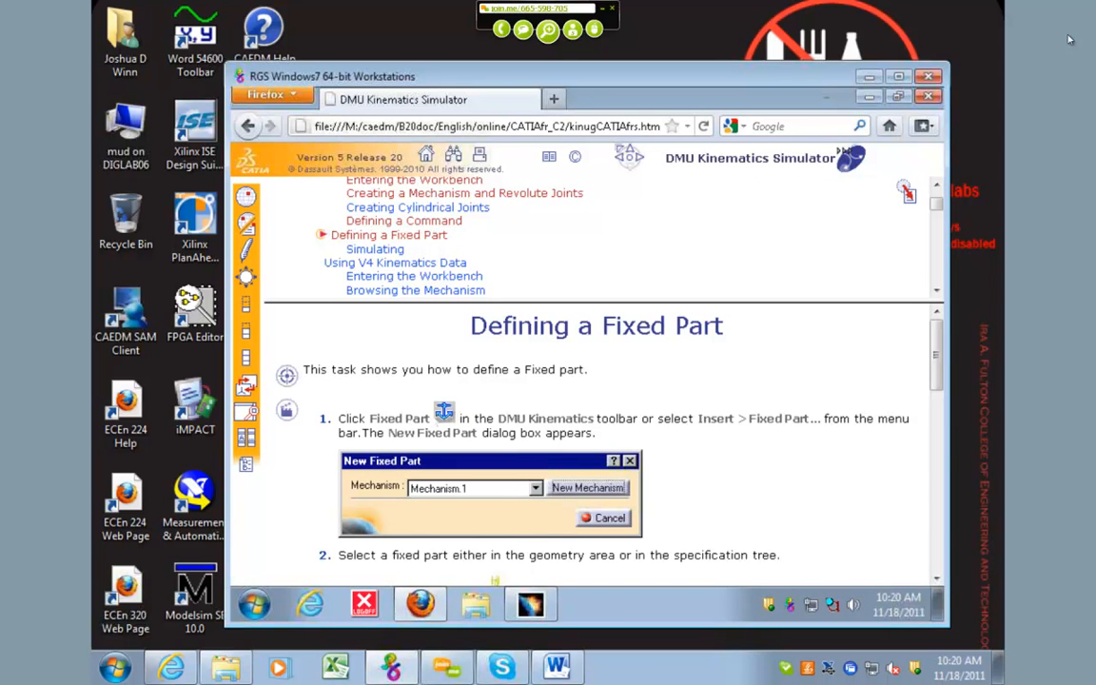
key(Page_Down)
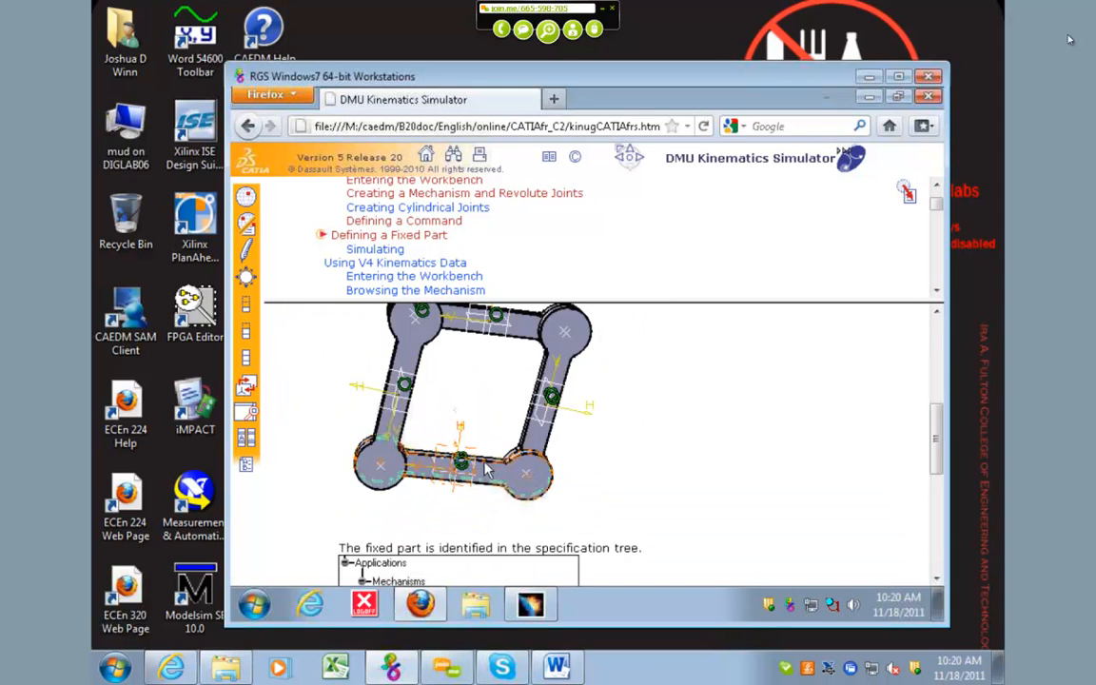
key(Down)
key(Down)
key(Down)
key(Down)
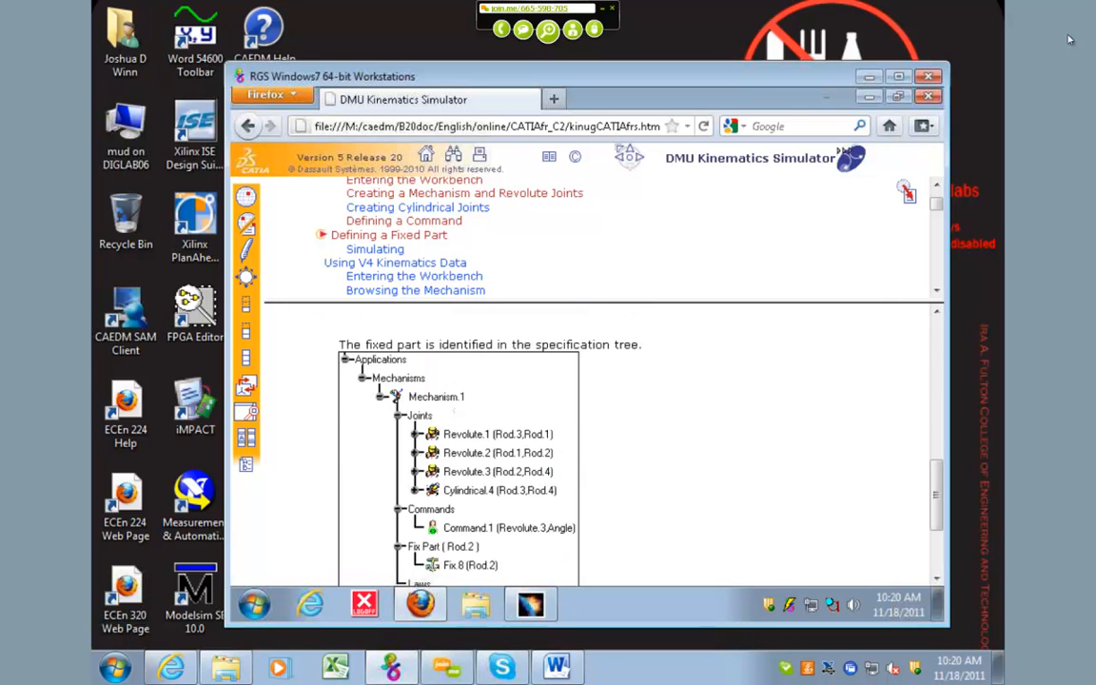
key(Down)
key(Down)
Switch back to CATIA and review the joint limits of Revolute.3
key(alt+Tab)
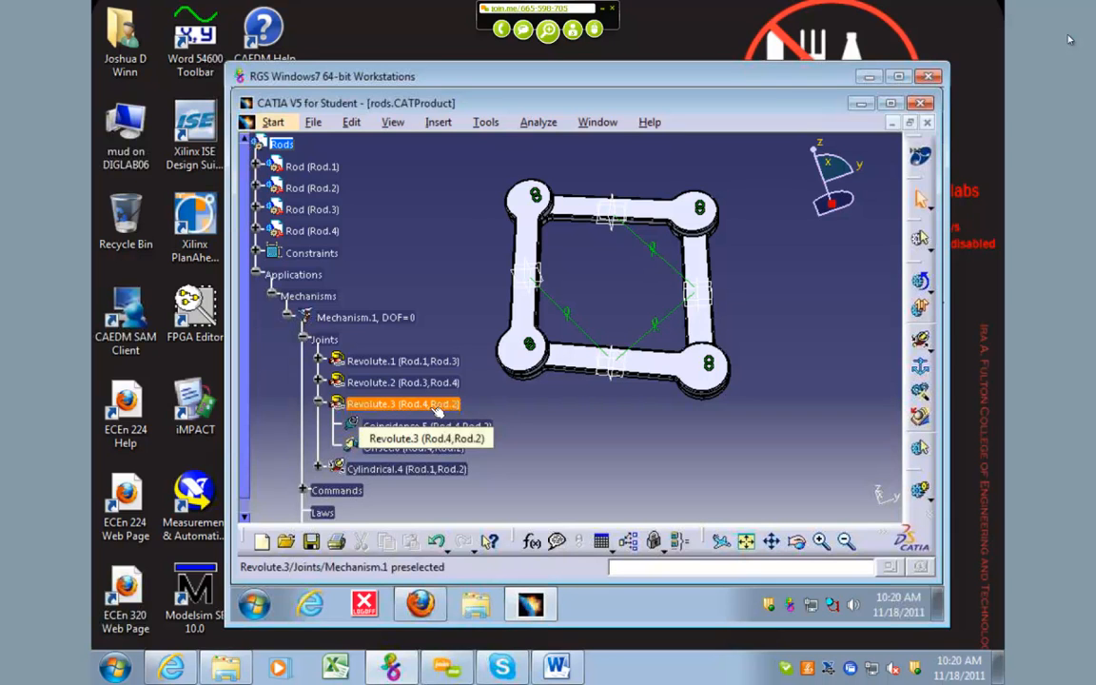
double_click(444, 404)
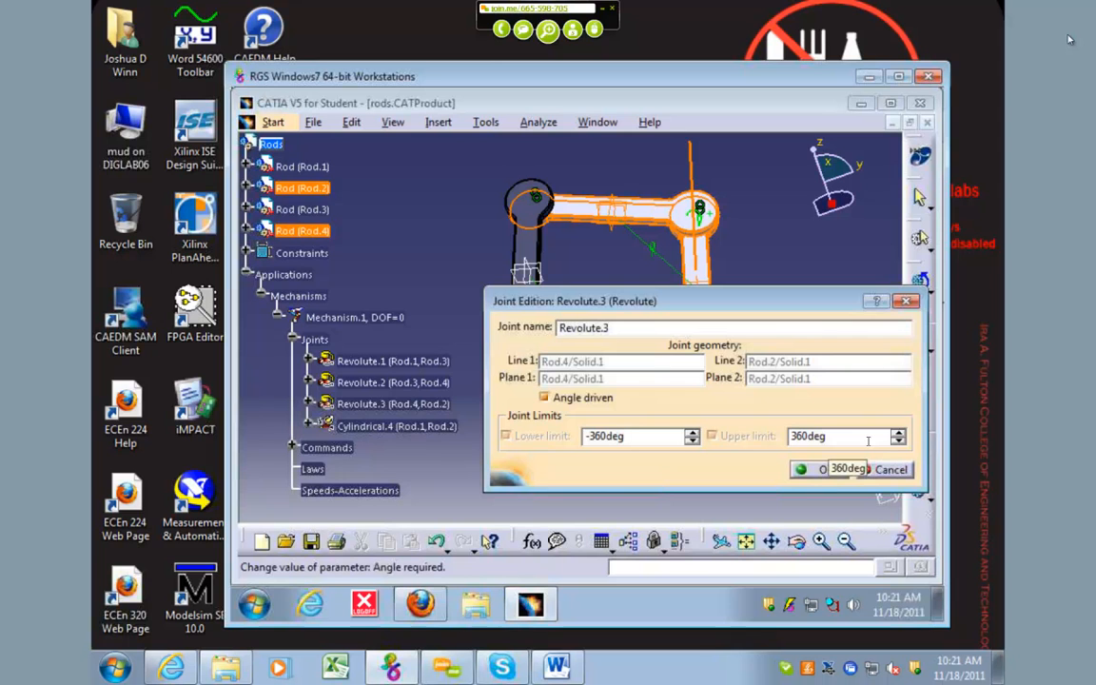
click(808, 469)
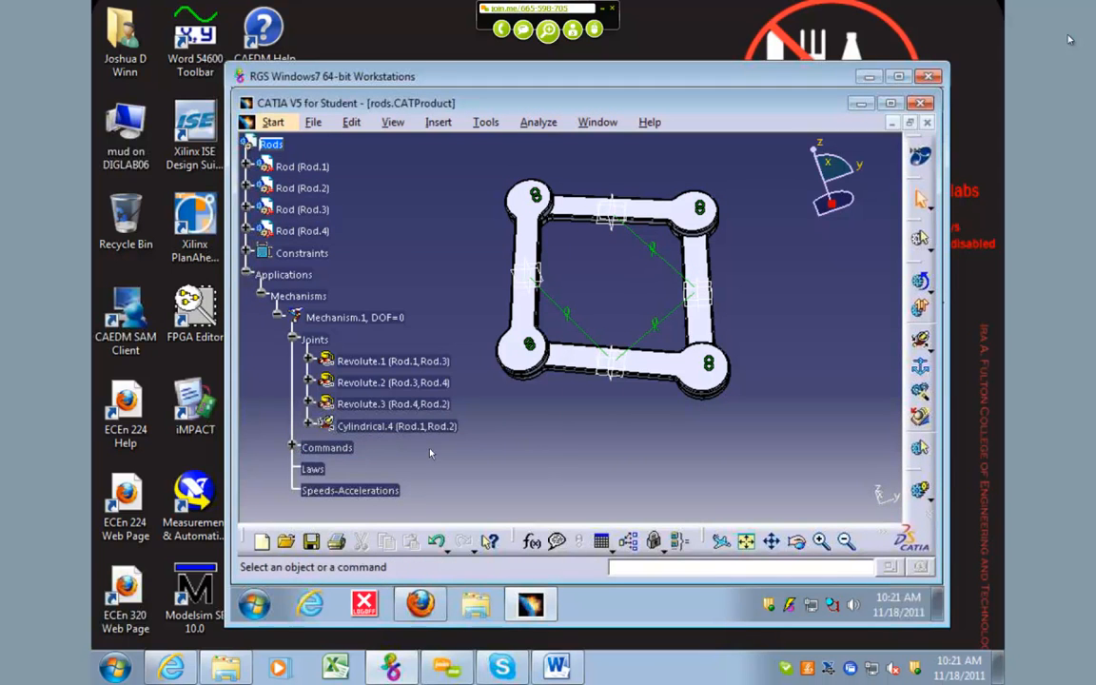
Define Rod.2 as the fixed part of Mechanism.1
click(919, 368)
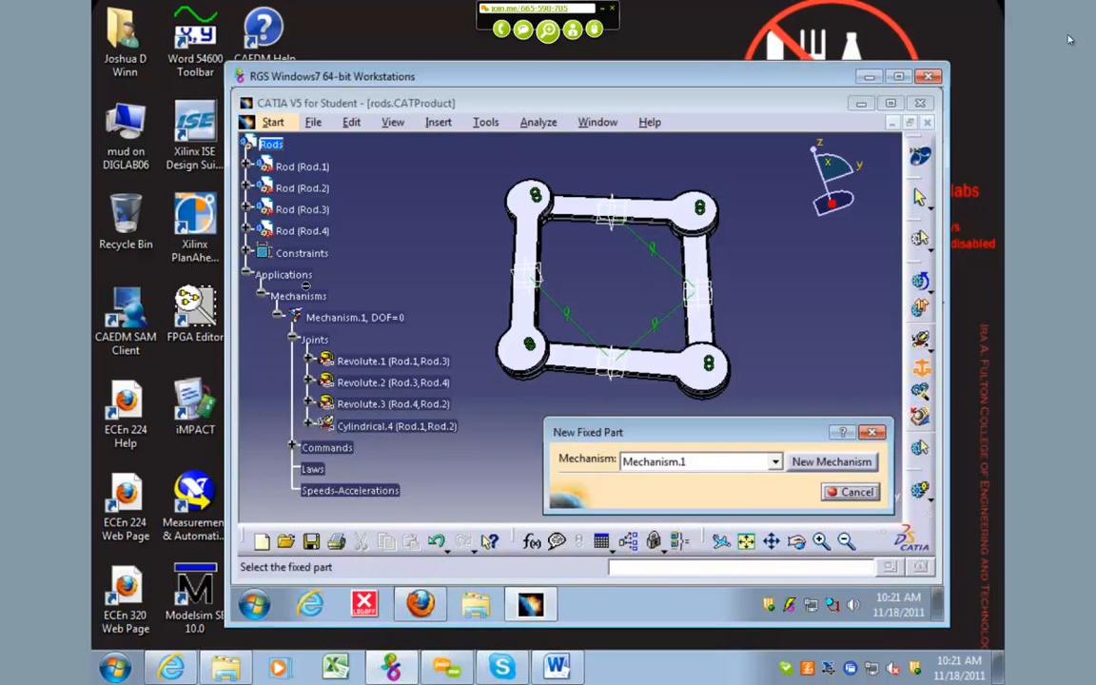
click(654, 214)
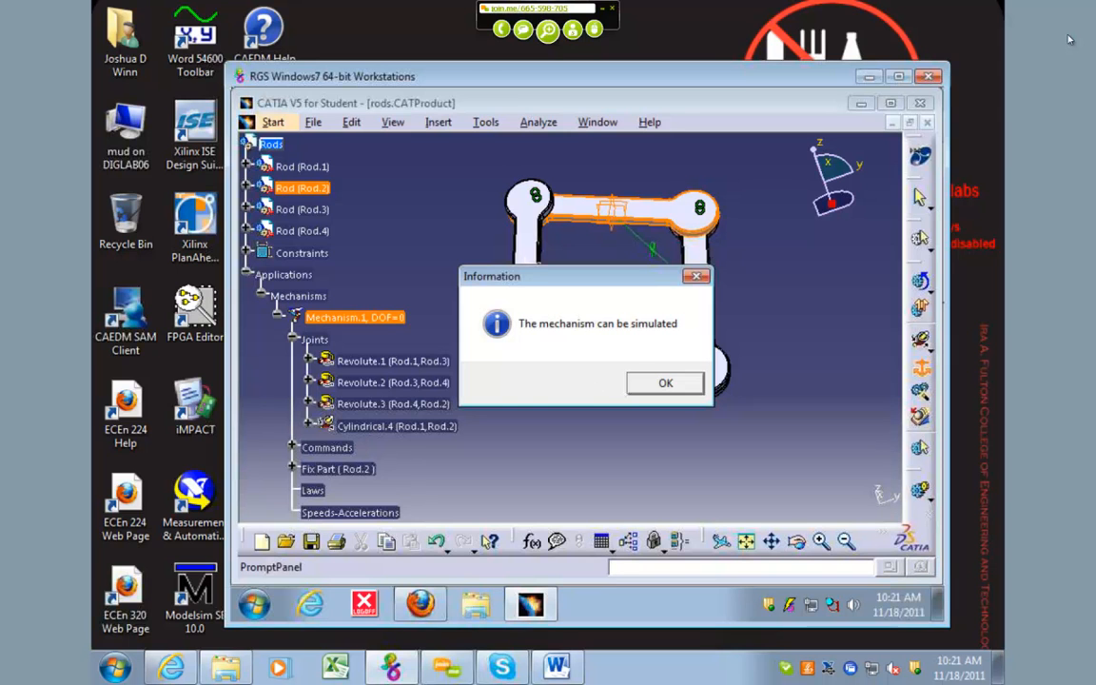
key(Return)
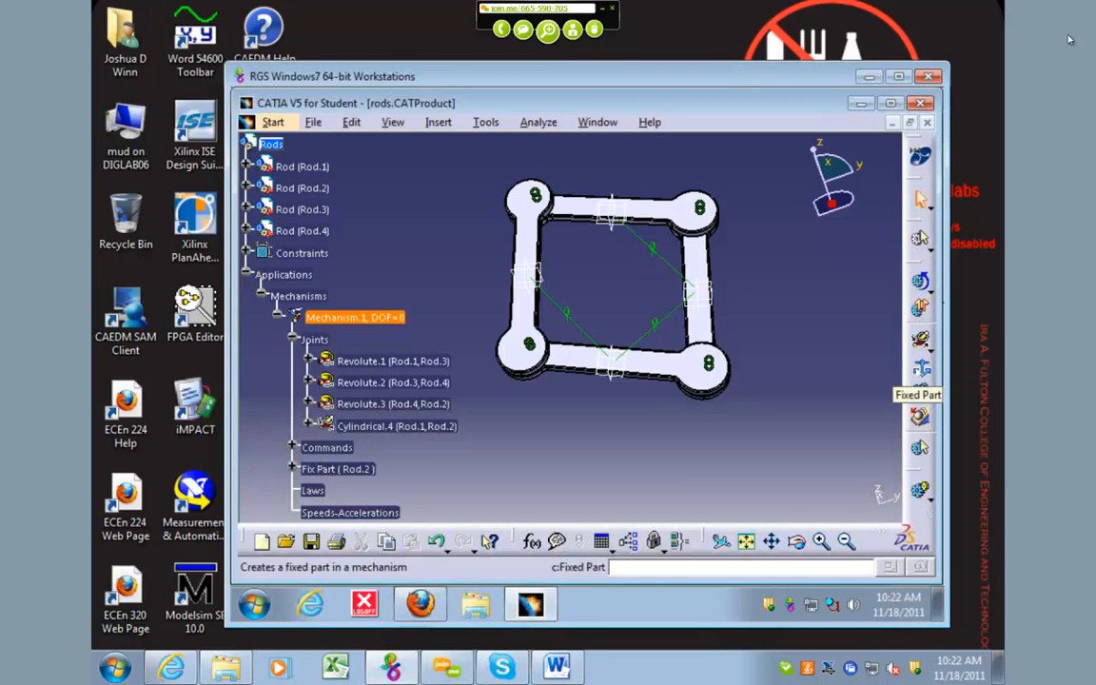
Run Simulation with Commands on Mechanism.1 and move Command.1 to -129.6
middle_drag(818, 455, 687, 487)
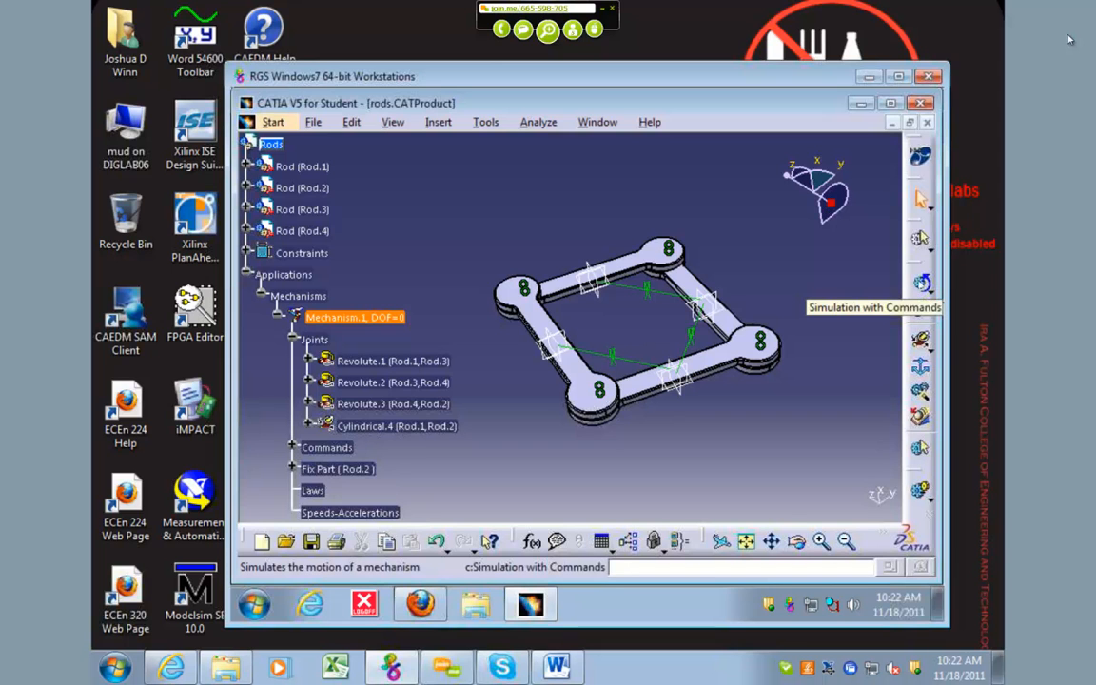
click(920, 283)
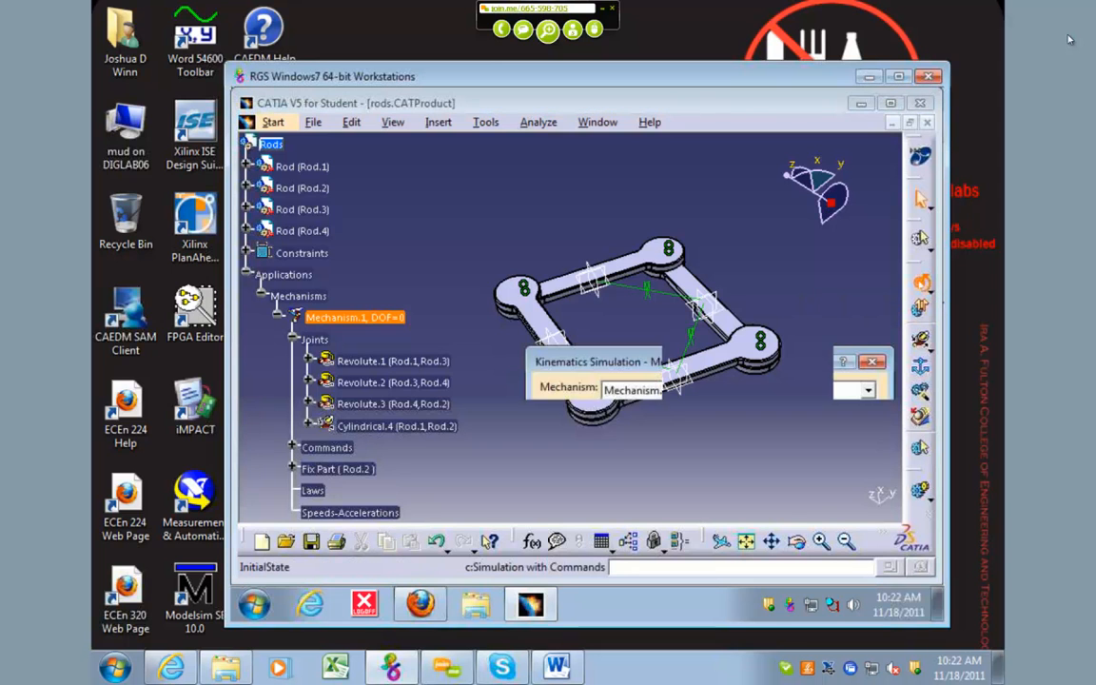
mouse_move(689, 415)
mouse_down()
mouse_move(716, 416)
mouse_move(658, 416)
mouse_move(679, 416)
mouse_up()
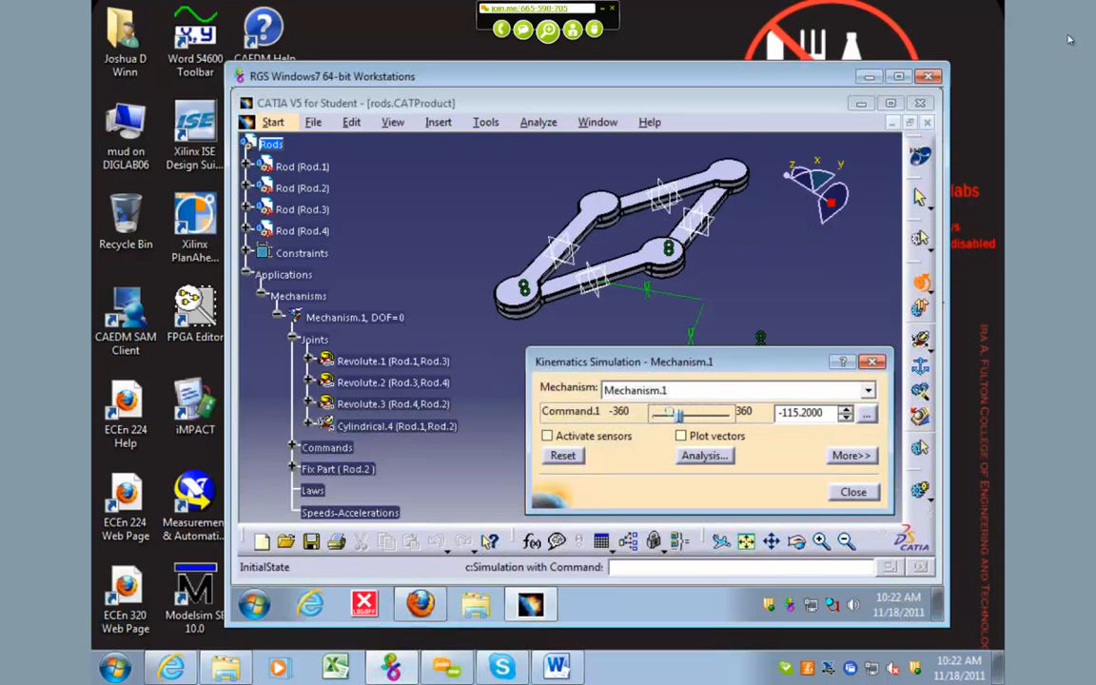
mouse_move(676, 415)
mouse_down()
mouse_move(729, 414)
mouse_move(659, 414)
mouse_move(678, 414)
mouse_up()
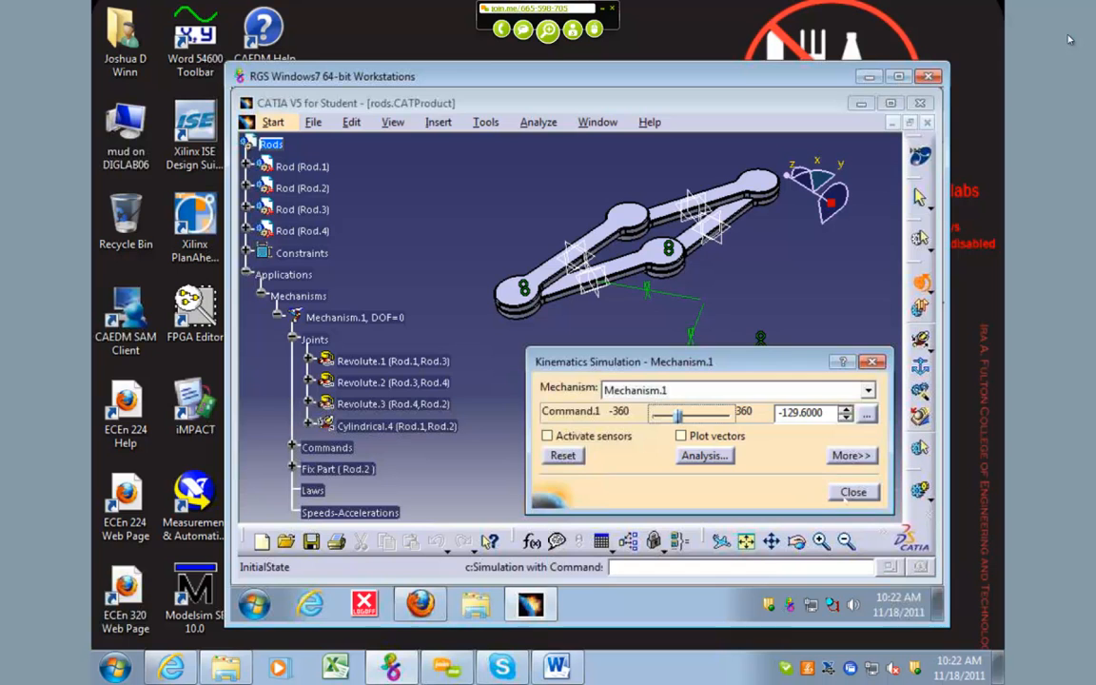
click(852, 491)
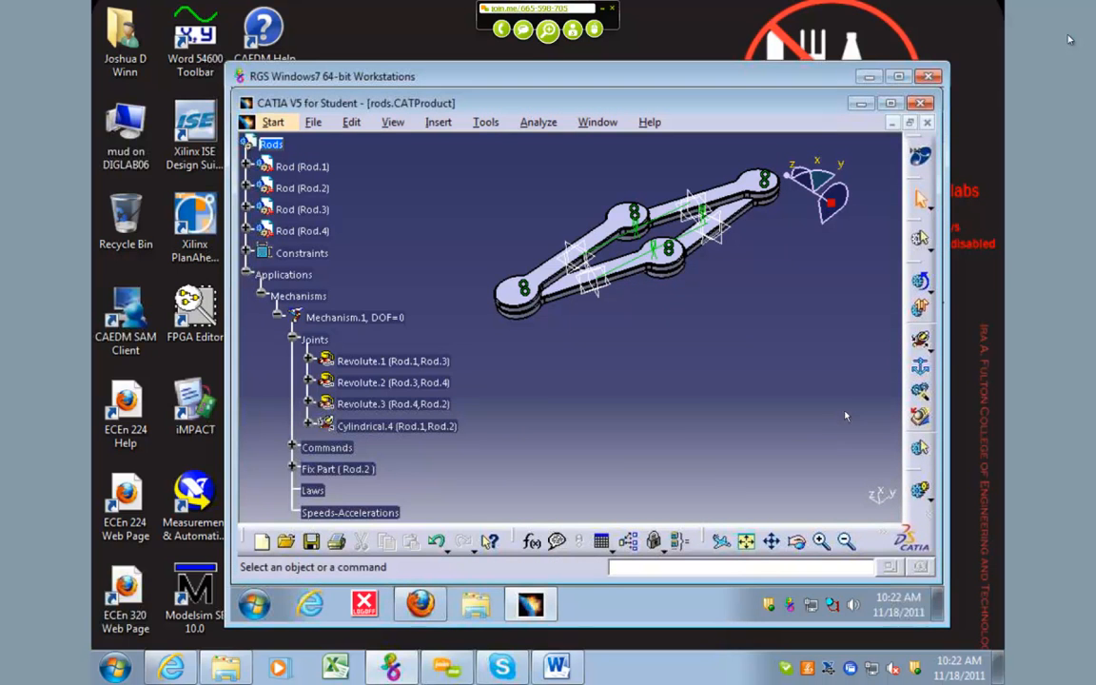
Undock the hidden animation and kinematics toolbars beside the model and view the available Clash Detection modes
drag(917, 469, 874, 352)
drag(917, 470, 840, 368)
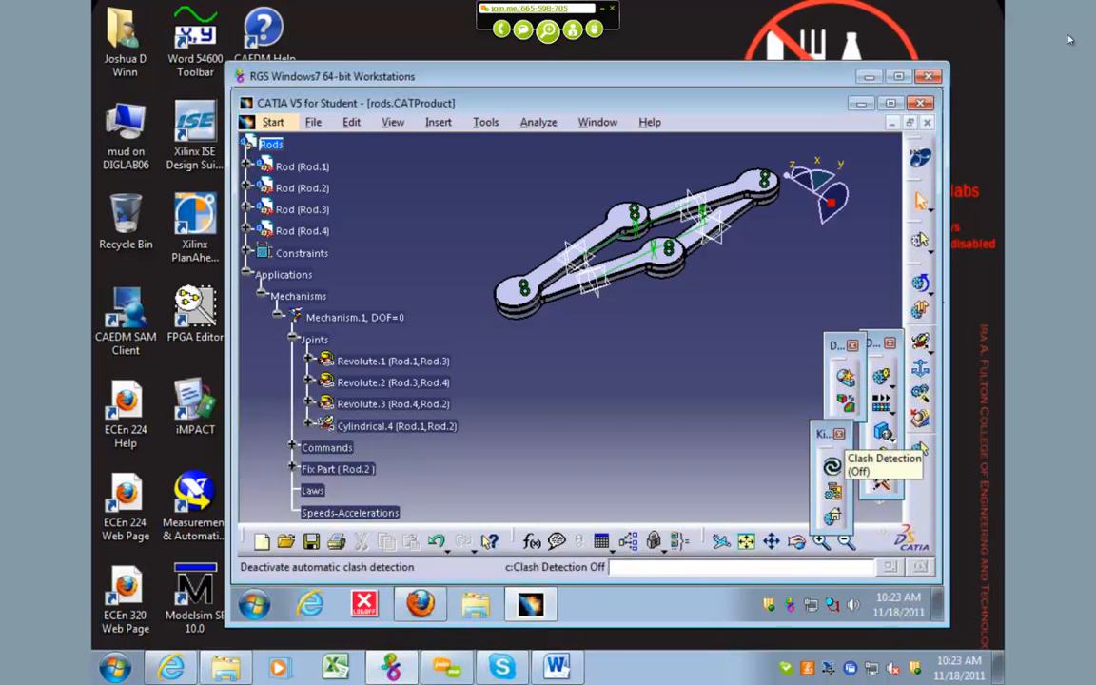
click(882, 433)
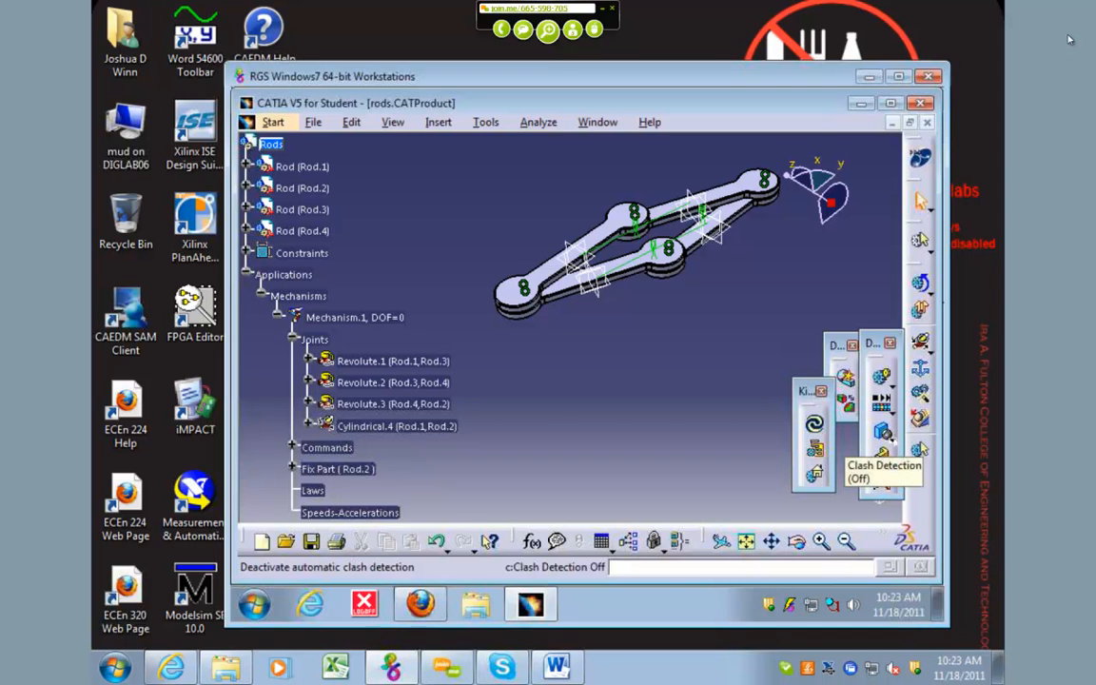
click(882, 453)
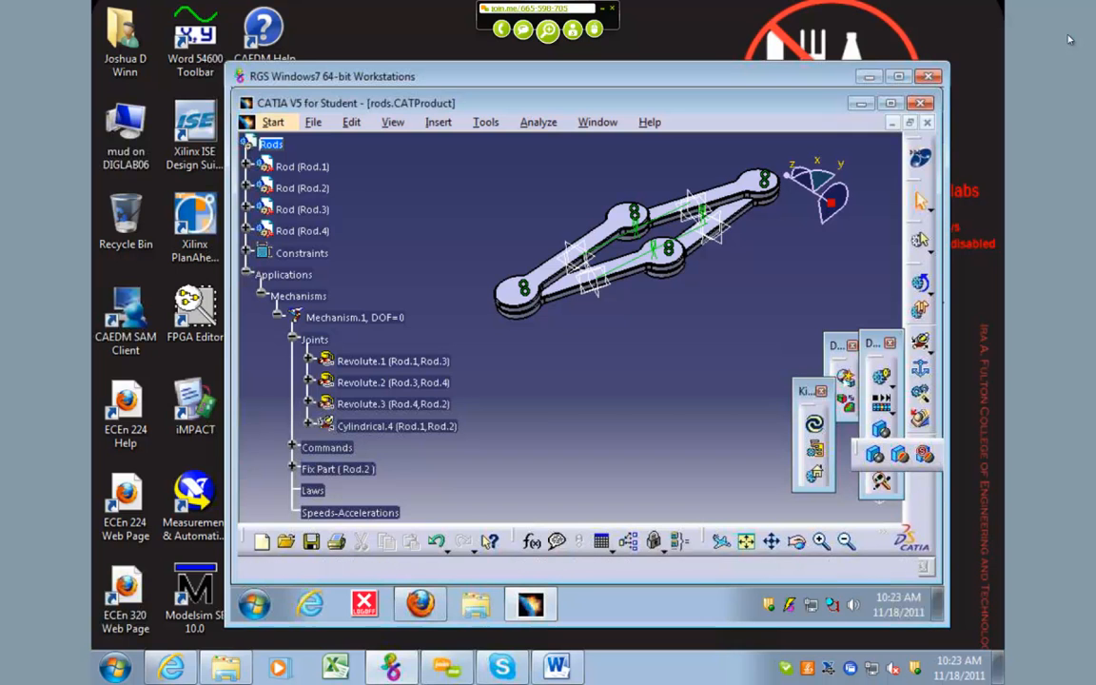
click(880, 428)
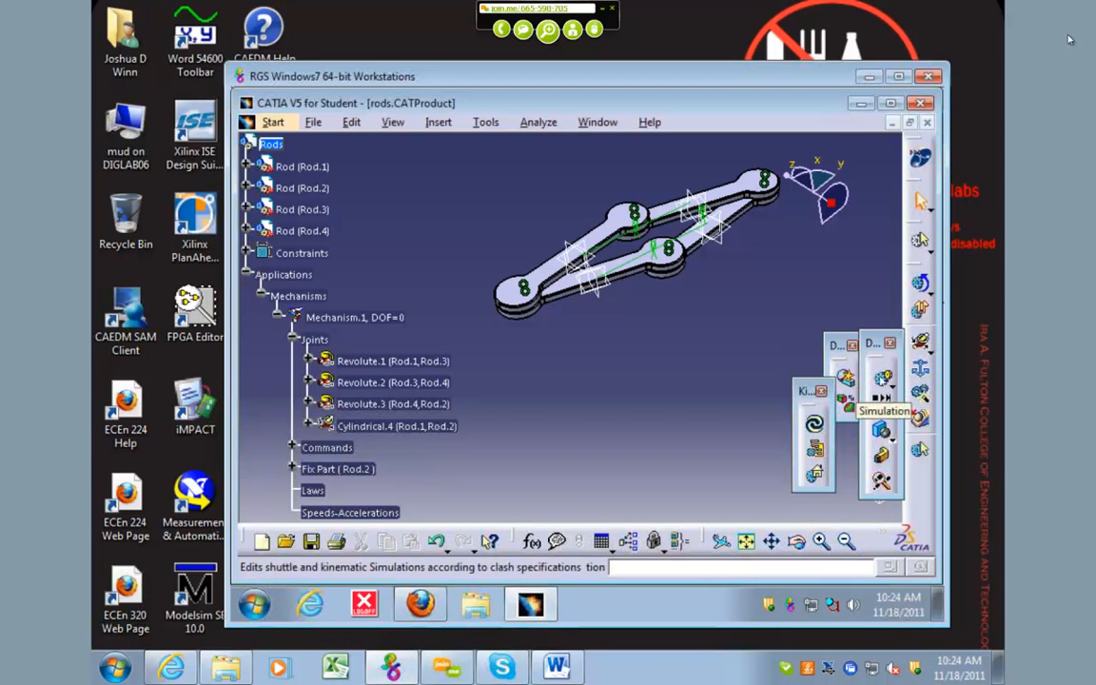
Create a simulation with Mechanism.1 as the simulation object
click(880, 398)
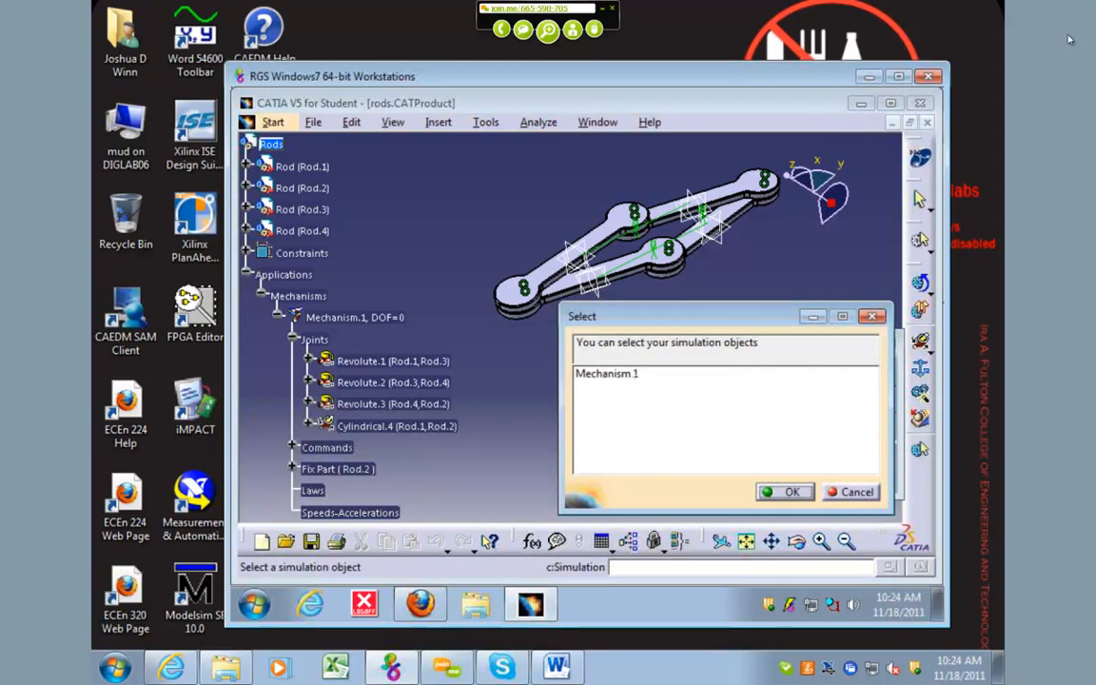
click(634, 374)
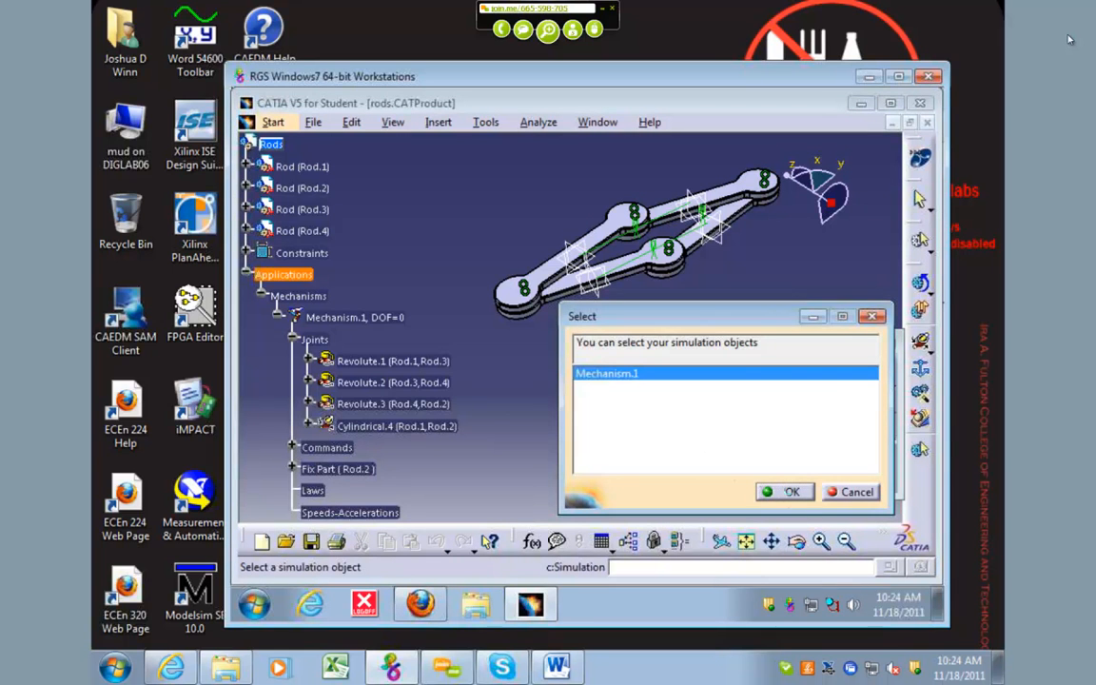
click(785, 492)
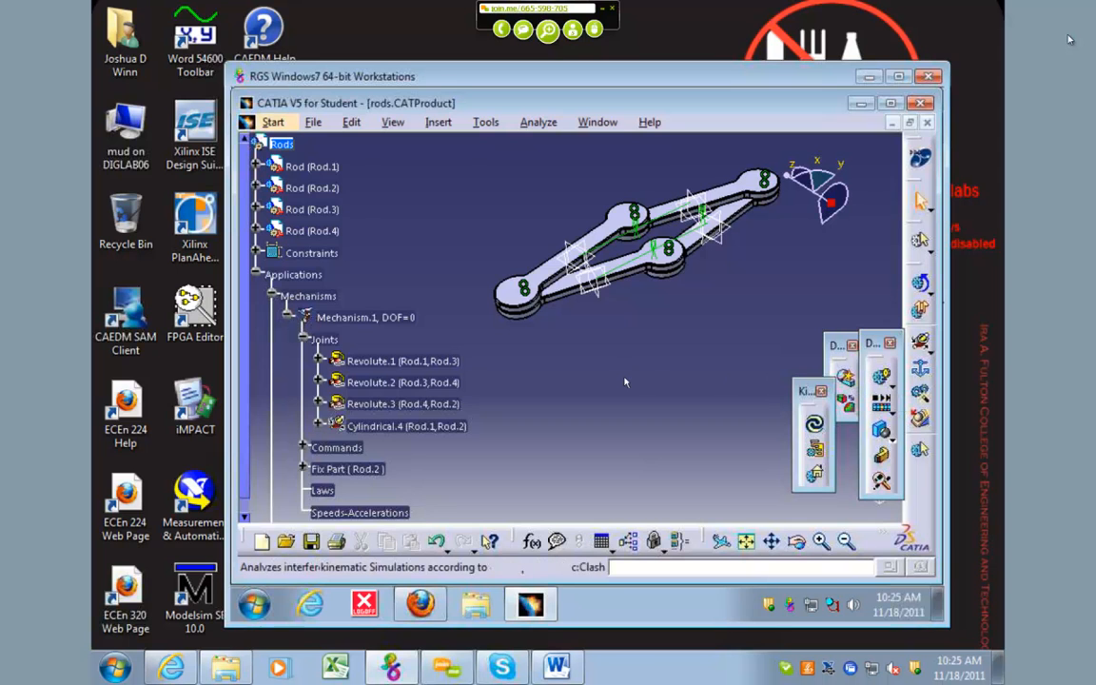
Expand the Simulation branch in the specification tree to inspect the mechanism under the first simulation
click(271, 416)
click(287, 438)
click(306, 460)
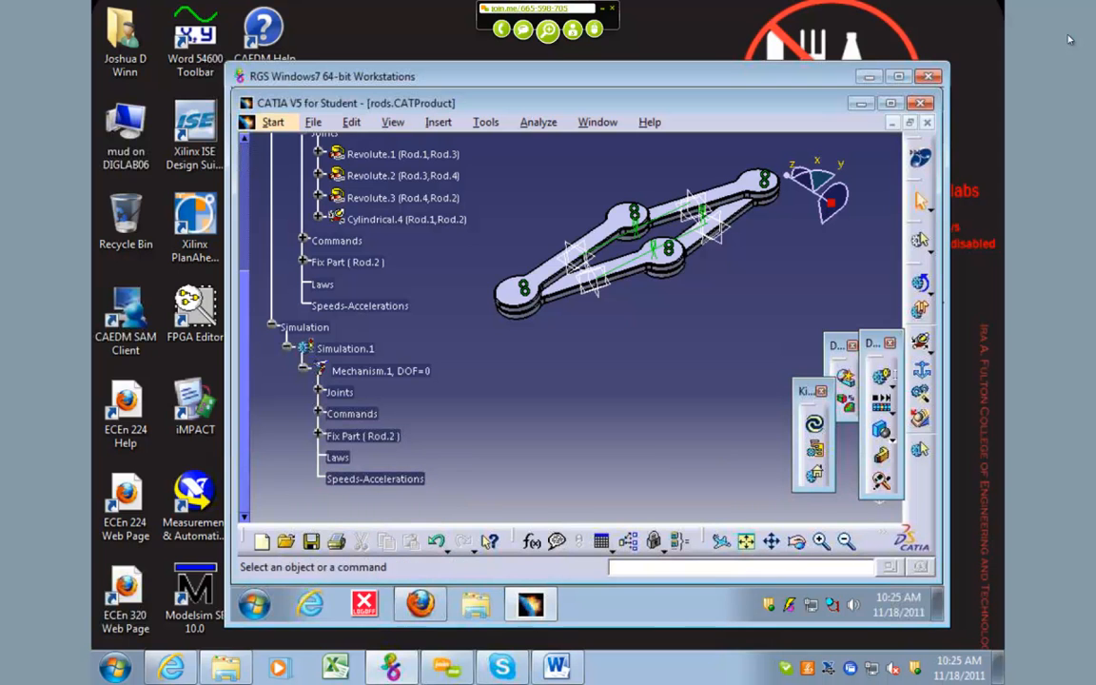
Start a second simulation using Mechanism.1 as the simulation object
click(843, 397)
click(606, 372)
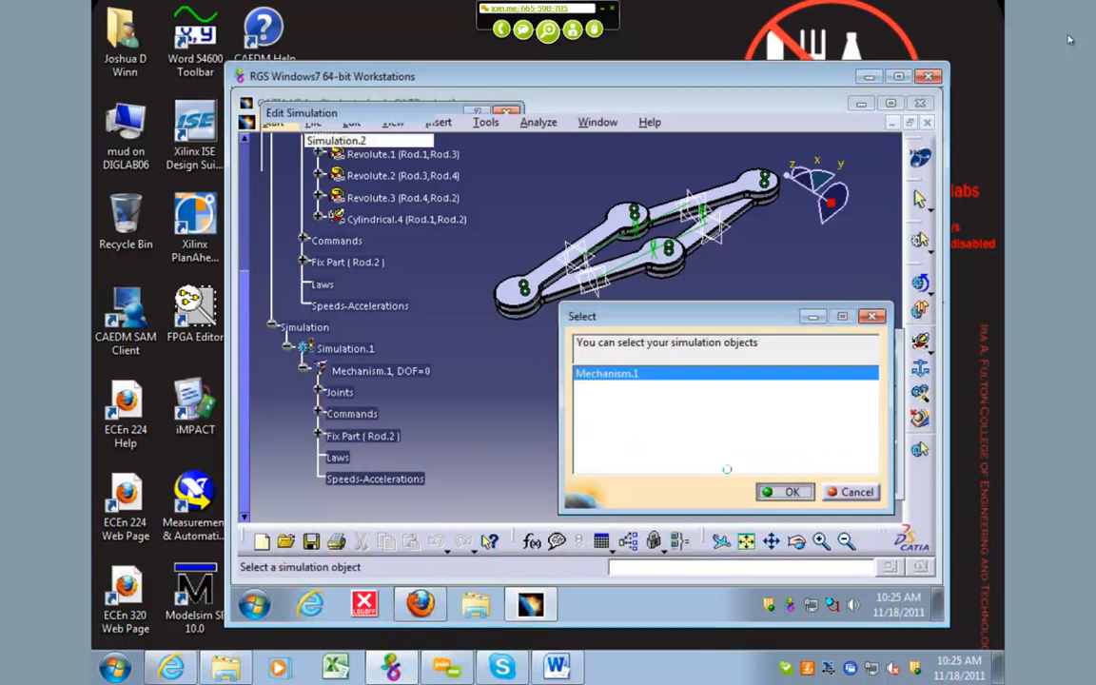
click(784, 491)
Move Command.1 to 158.4 and insert three shots into the second simulation
drag(677, 446, 709, 446)
click(303, 258)
click(302, 258)
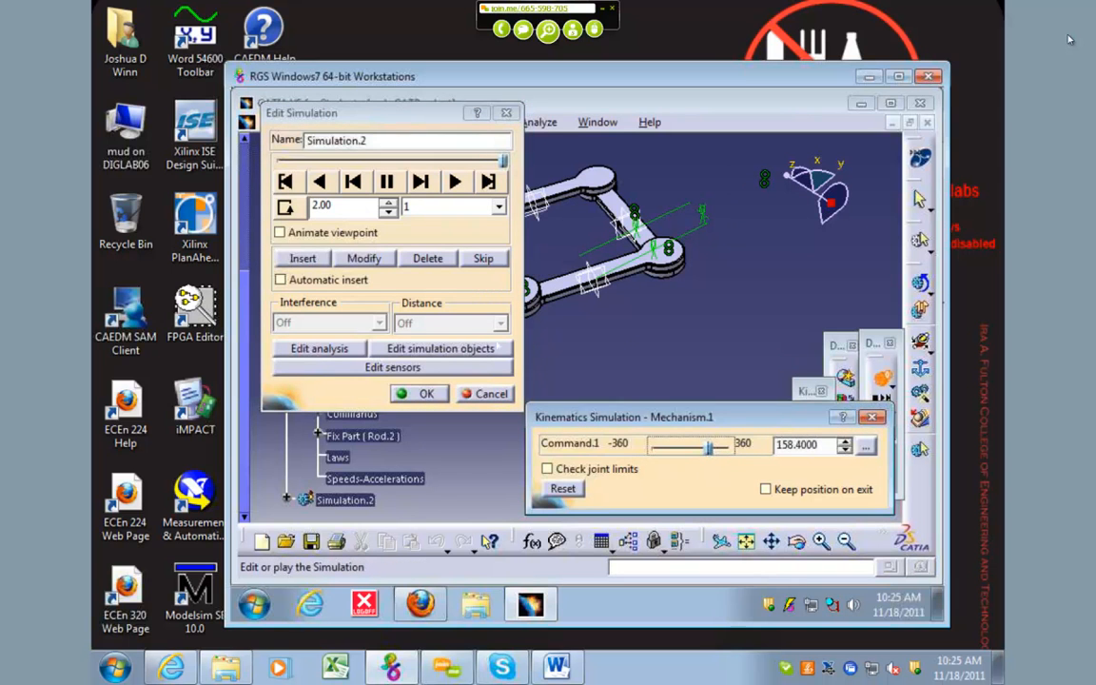
click(303, 257)
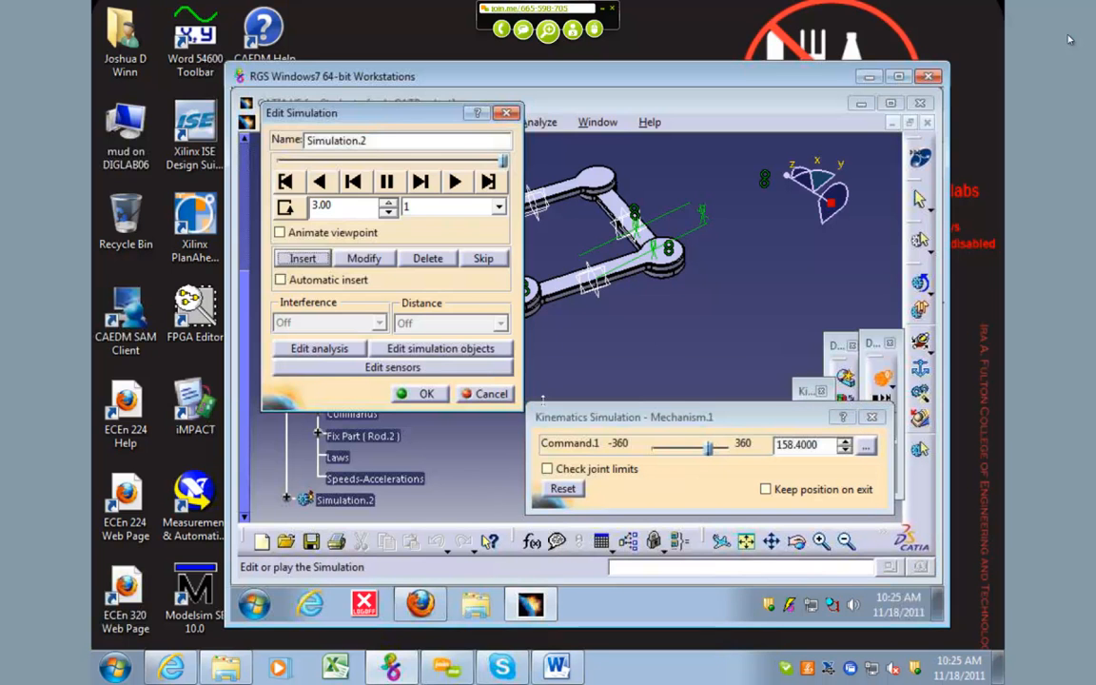
Finish the second simulation and create a third one with Mechanism.1 as its simulation object, without inserting any shots
click(420, 393)
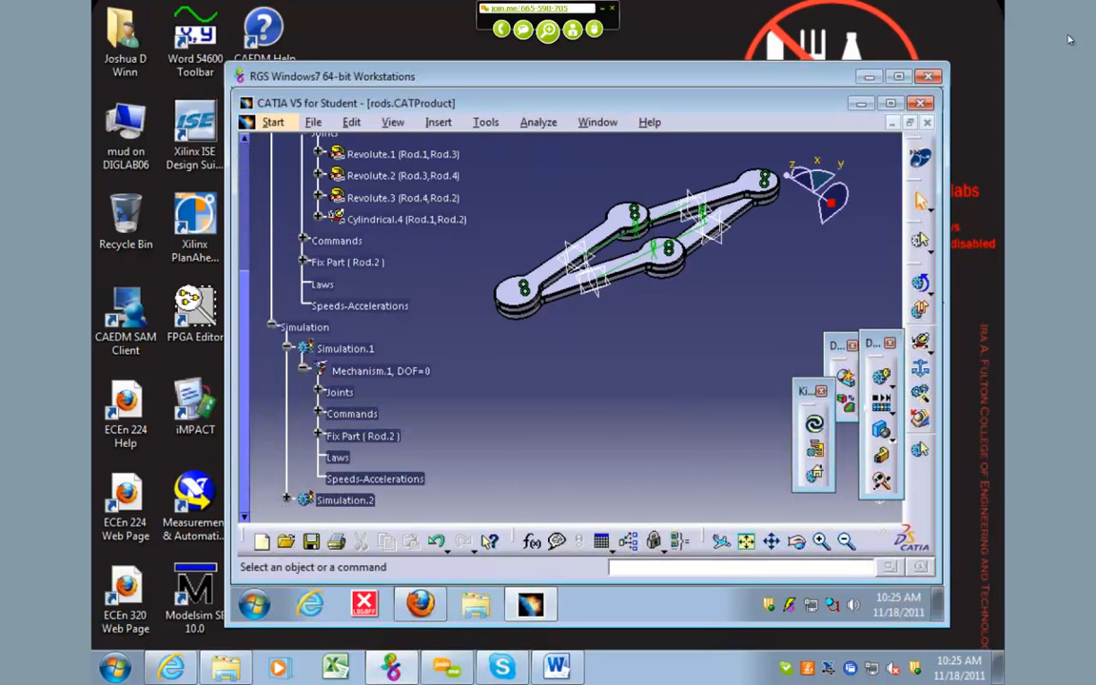
click(881, 376)
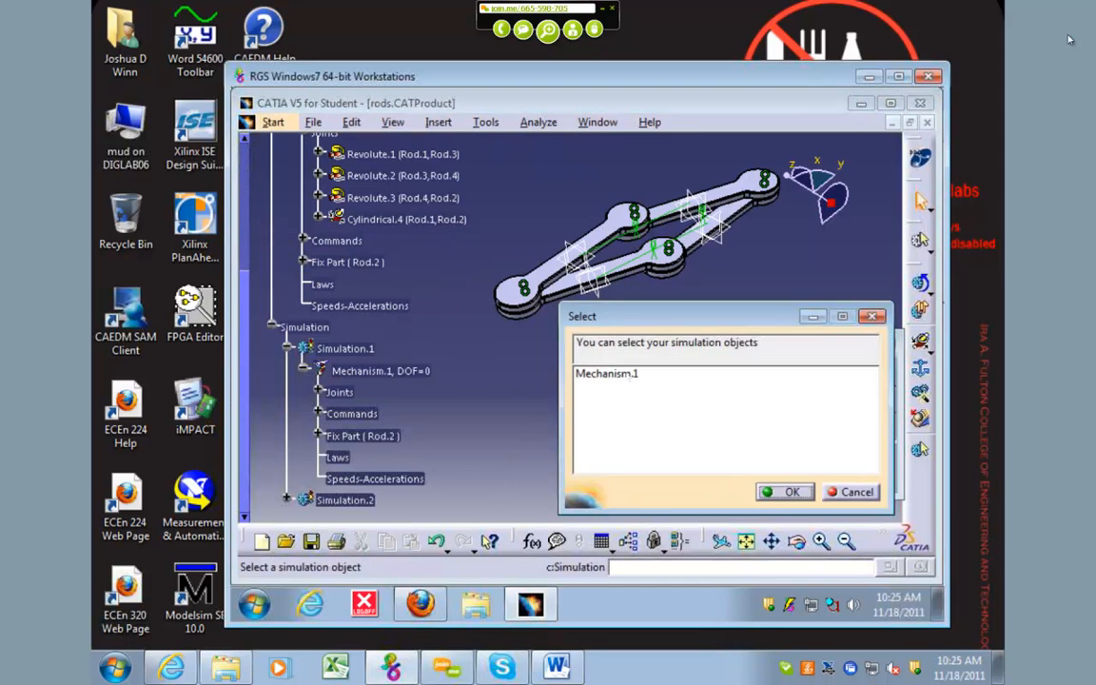
click(623, 375)
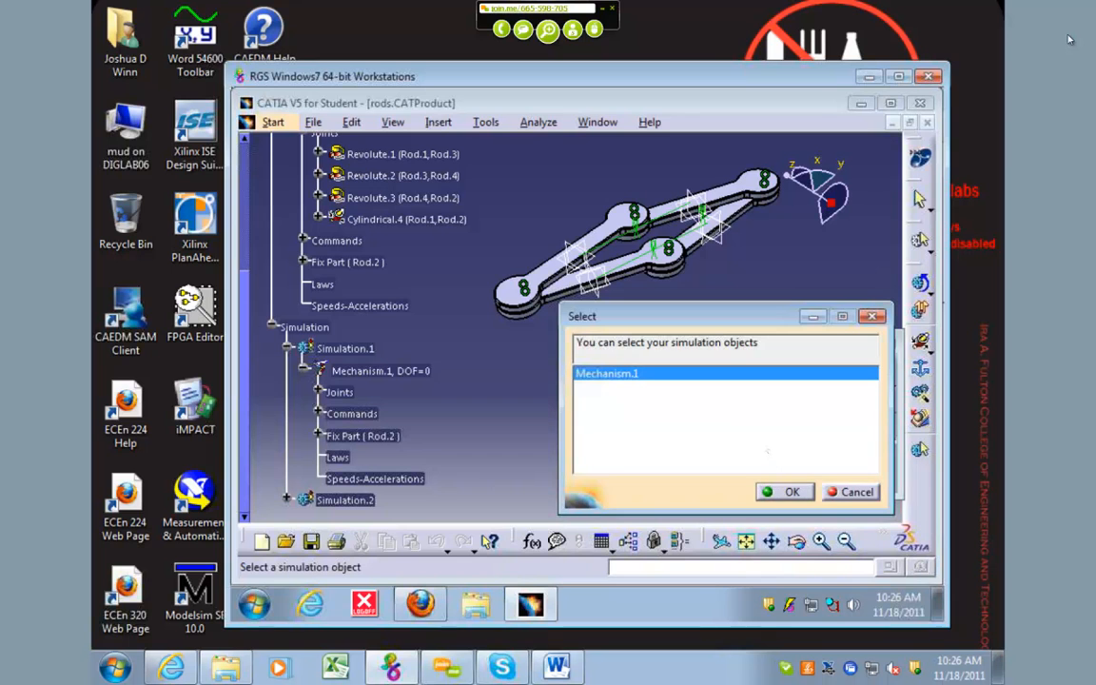
click(791, 492)
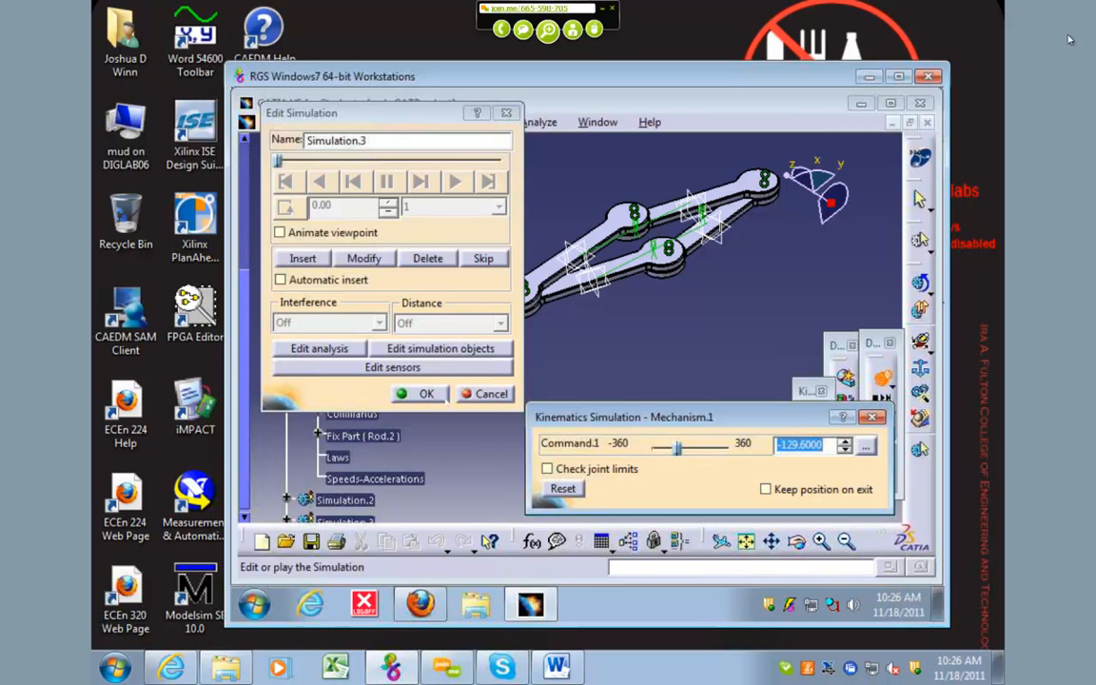
click(447, 393)
click(447, 394)
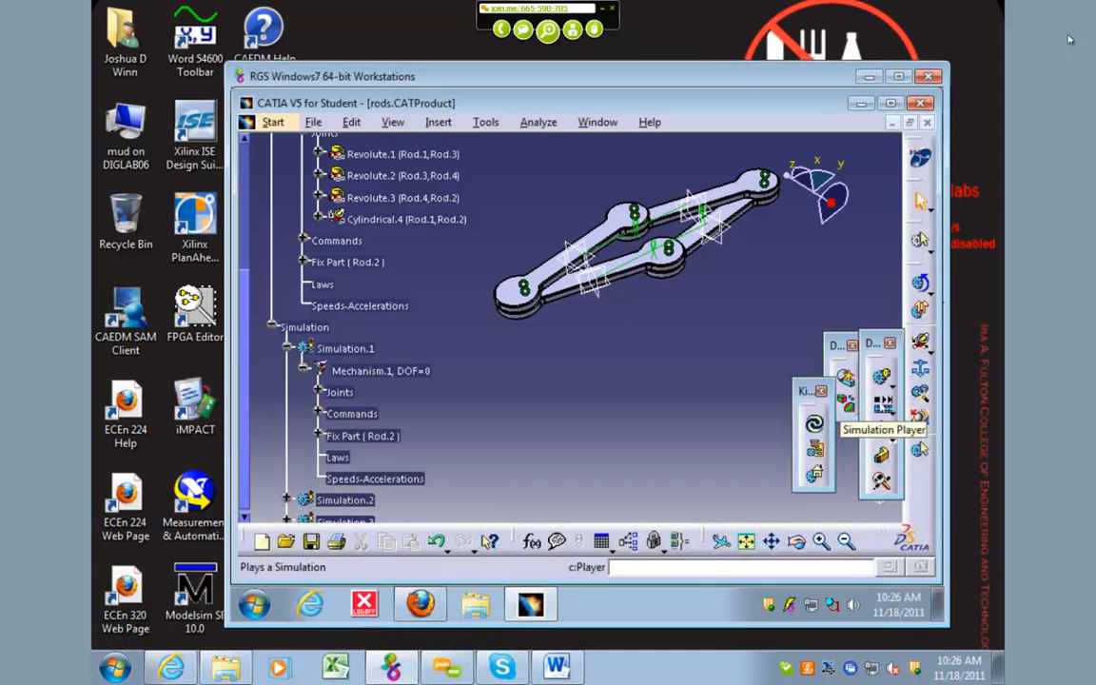
click(881, 404)
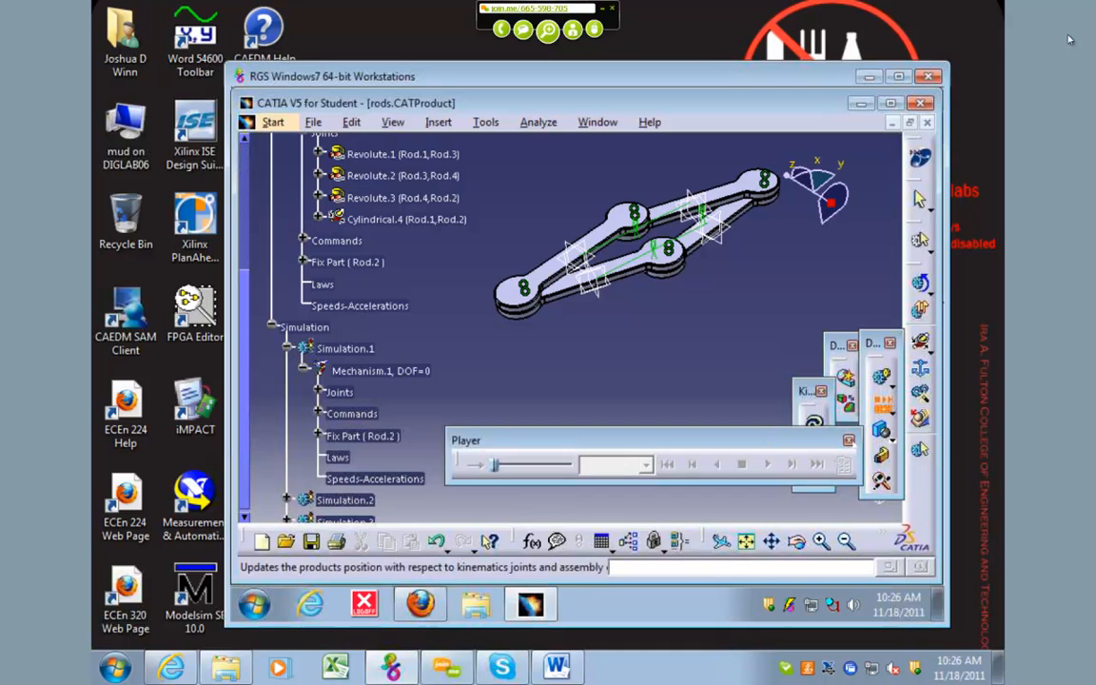
click(847, 439)
click(884, 430)
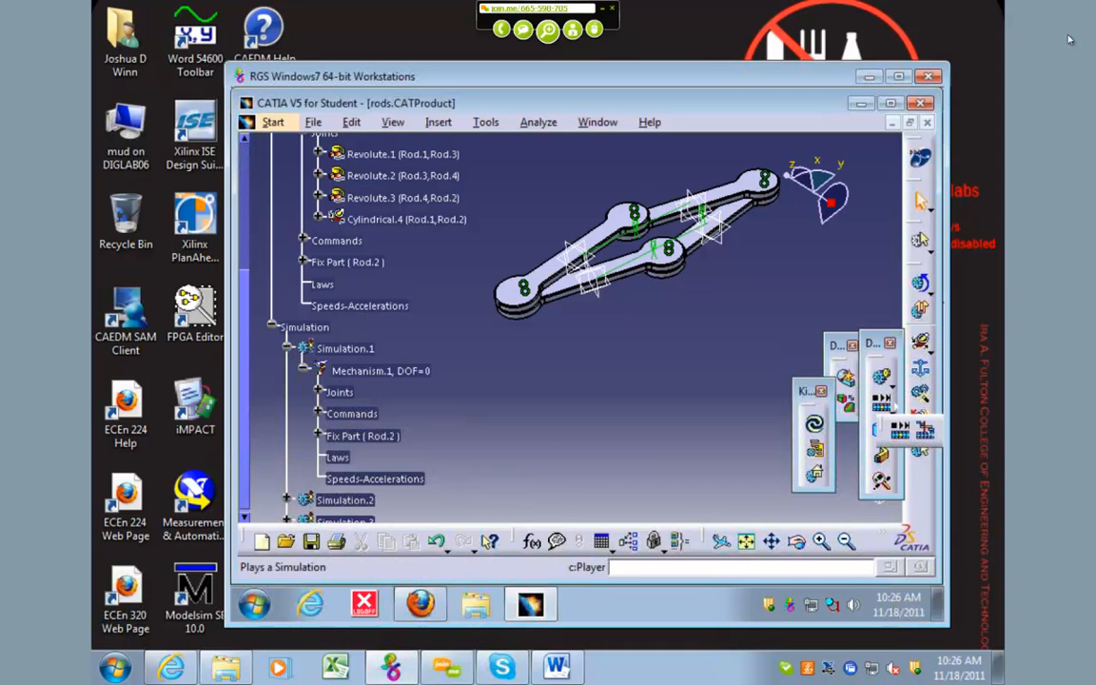
Compile Simulation.1 into a replay with a time step of 1
click(885, 407)
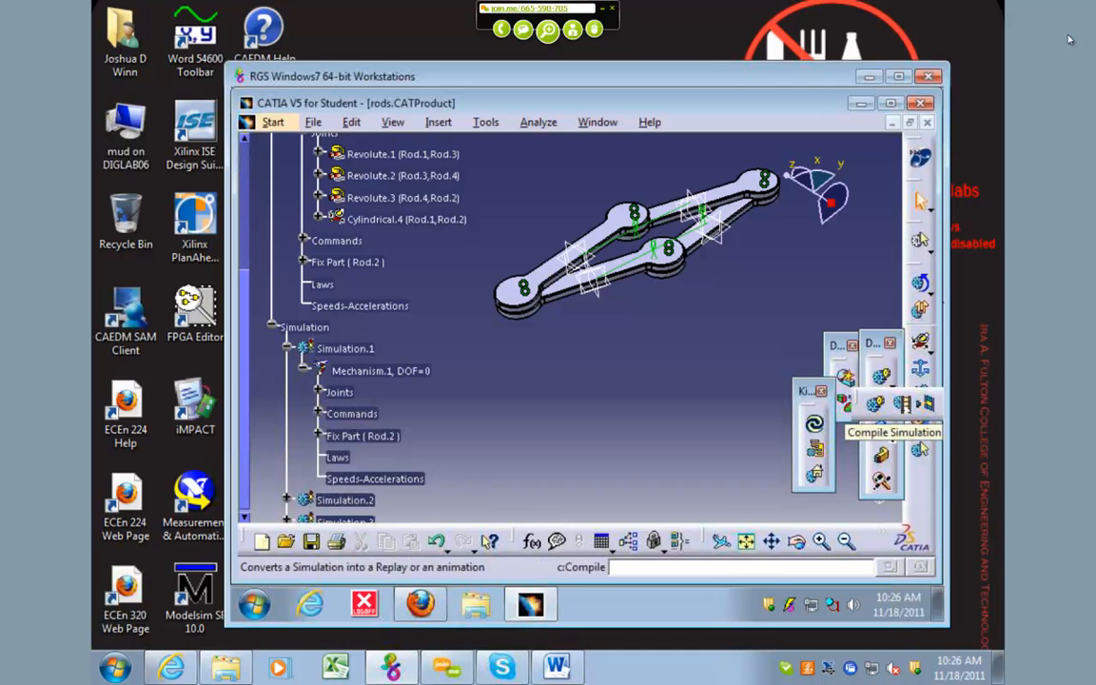
click(920, 450)
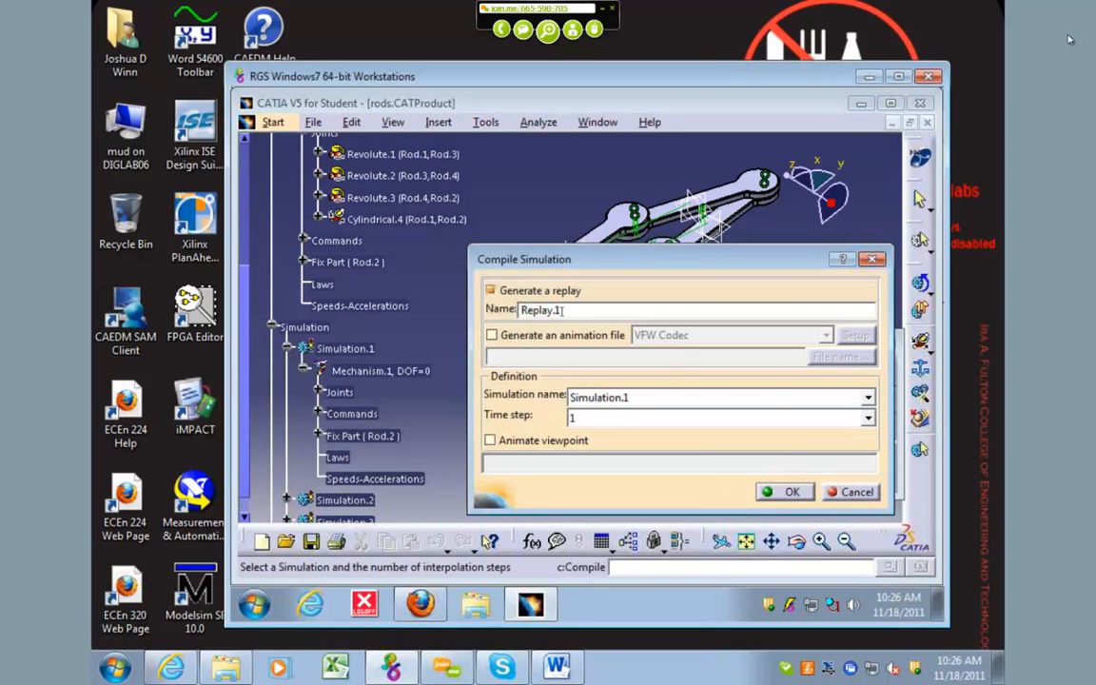
click(786, 492)
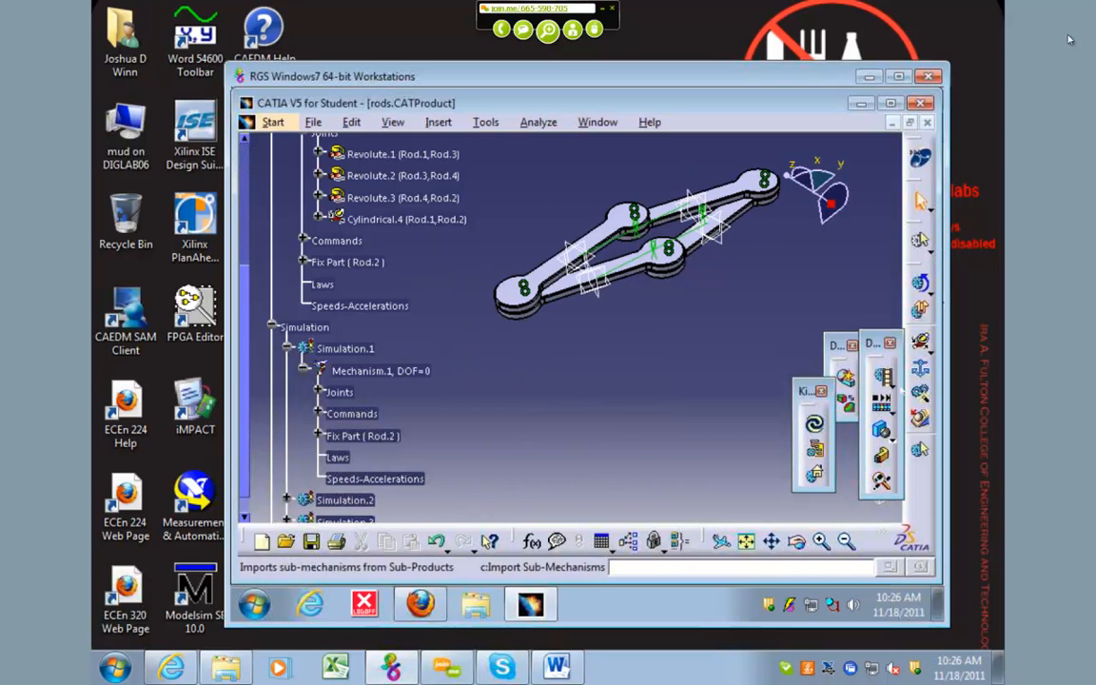
Play the compiled replay of the first simulation to its end and close it
click(888, 409)
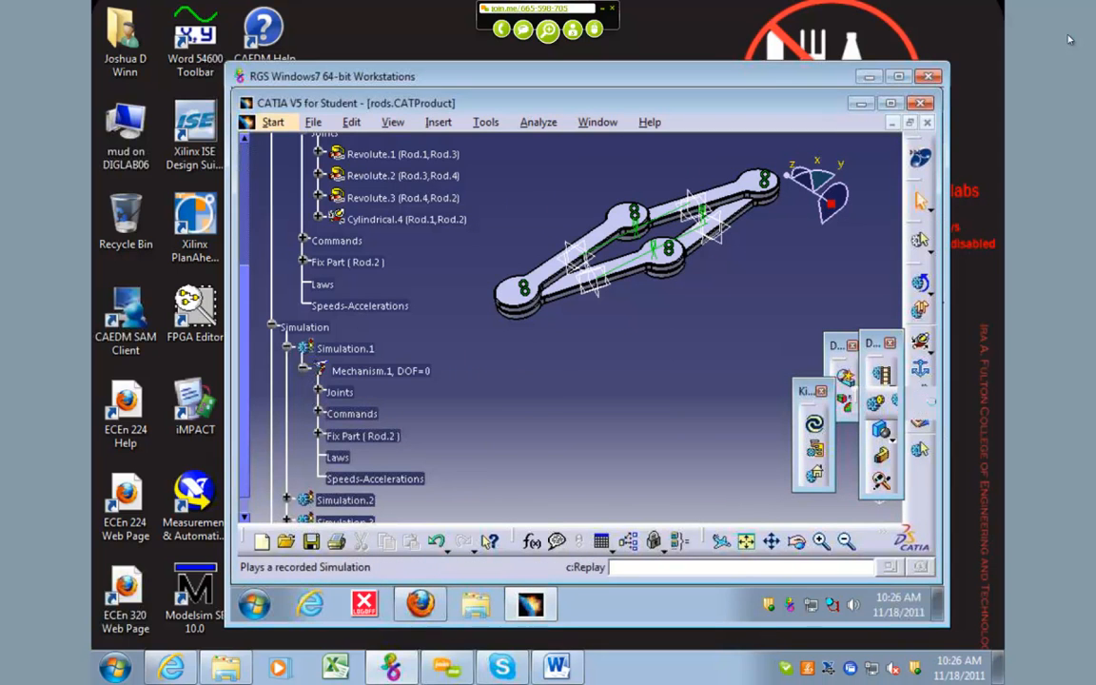
click(927, 404)
click(821, 352)
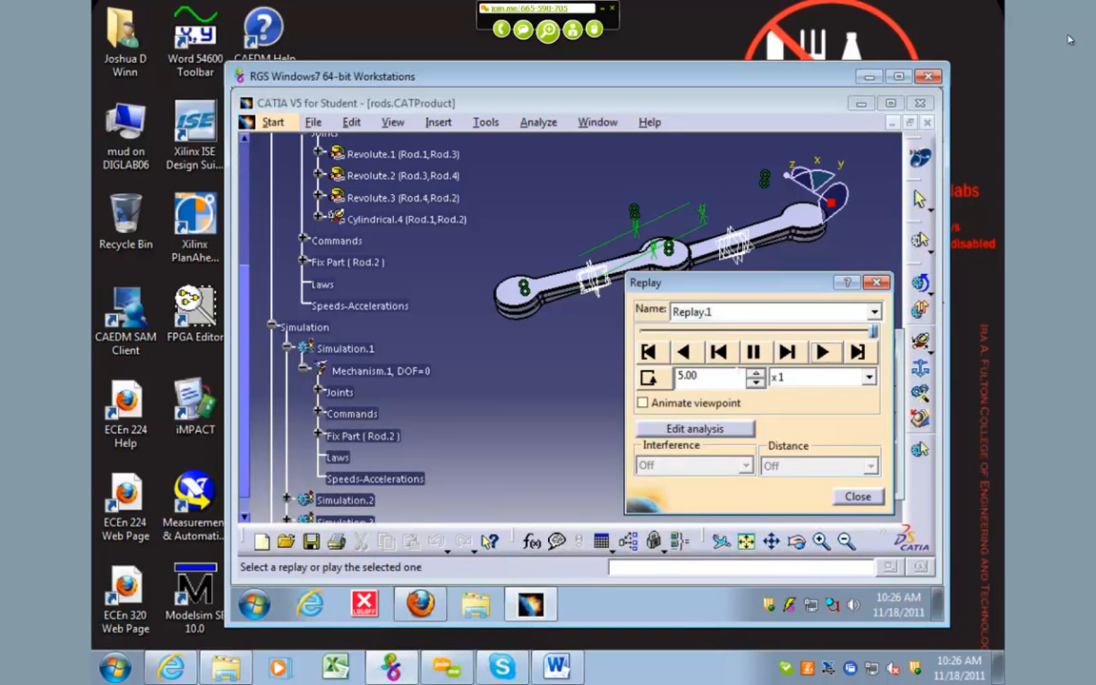
click(857, 495)
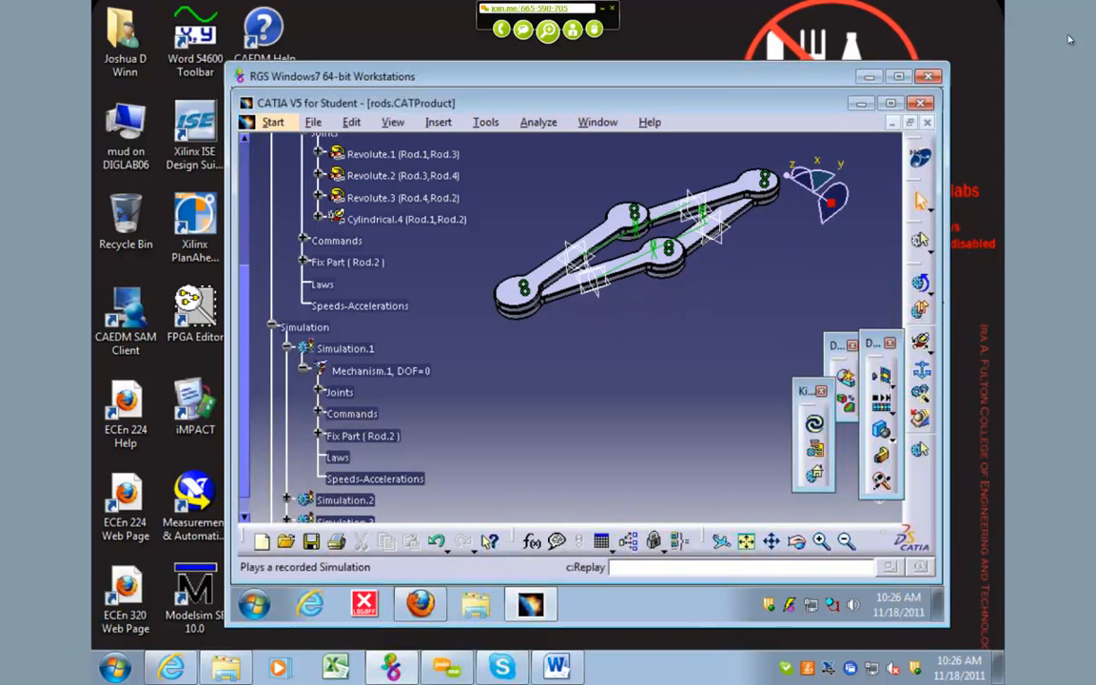
Compile Simulation.1 into a second replay with a time step of 0.02, moving the dialog off the mechanism
click(844, 394)
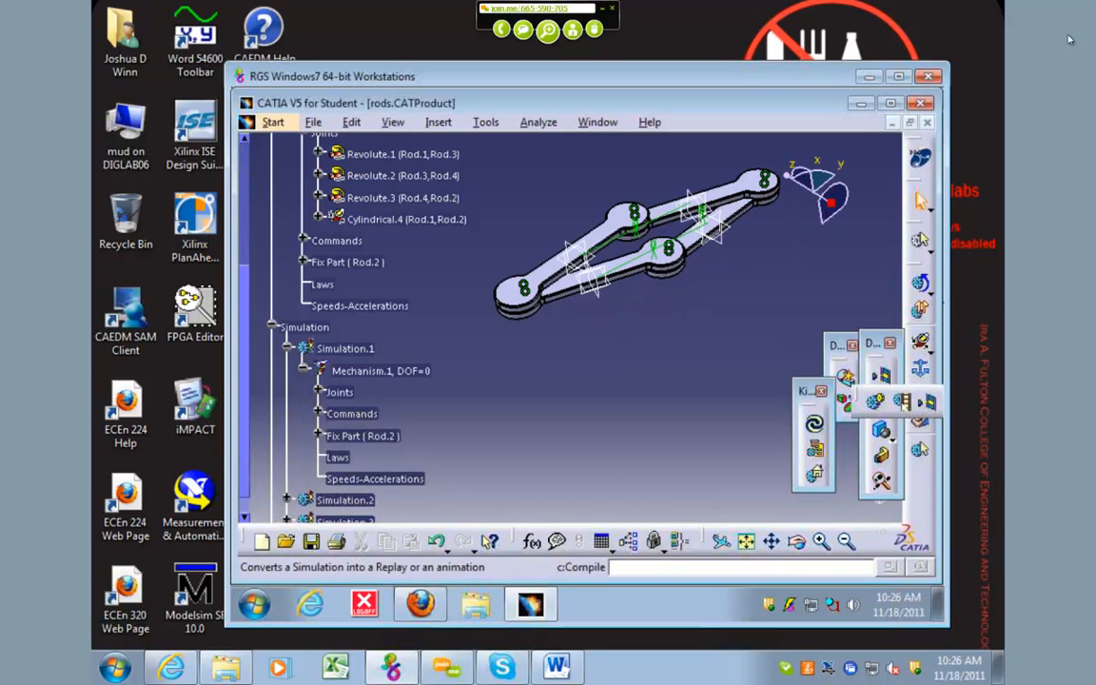
click(828, 396)
click(671, 417)
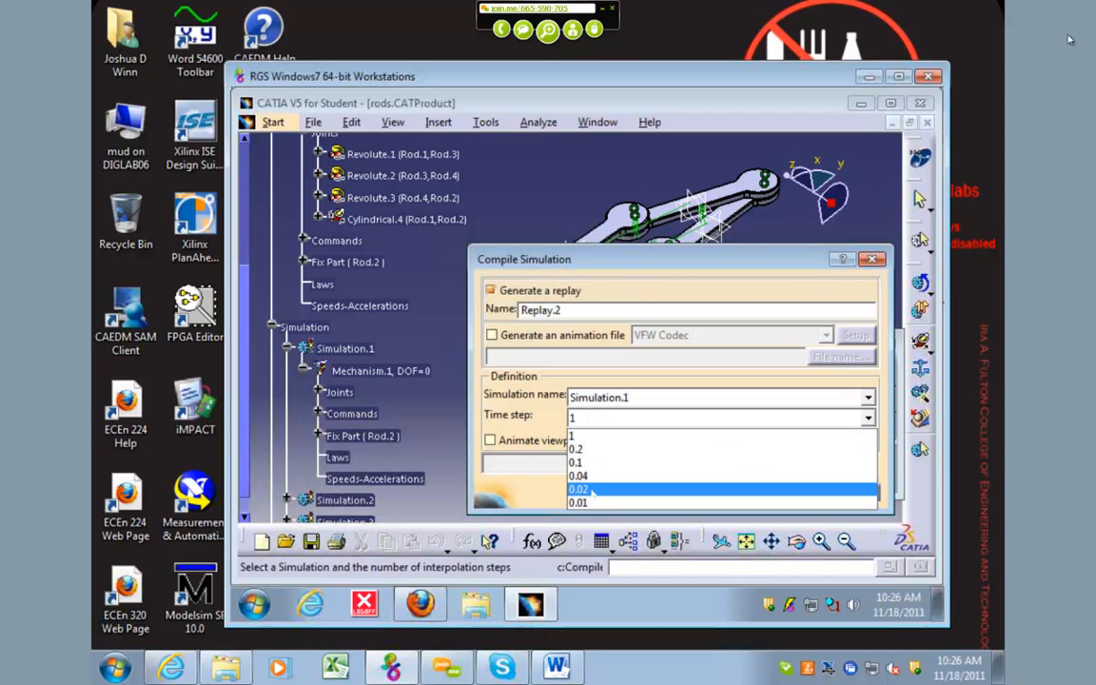
click(582, 489)
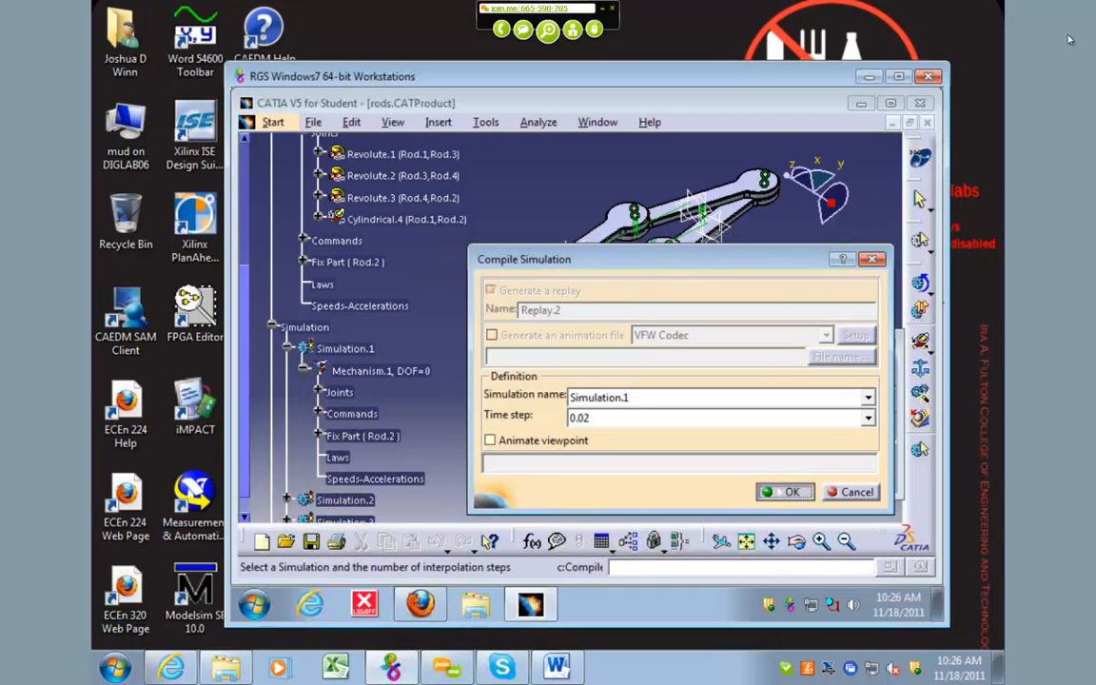
click(785, 491)
drag(634, 254, 849, 287)
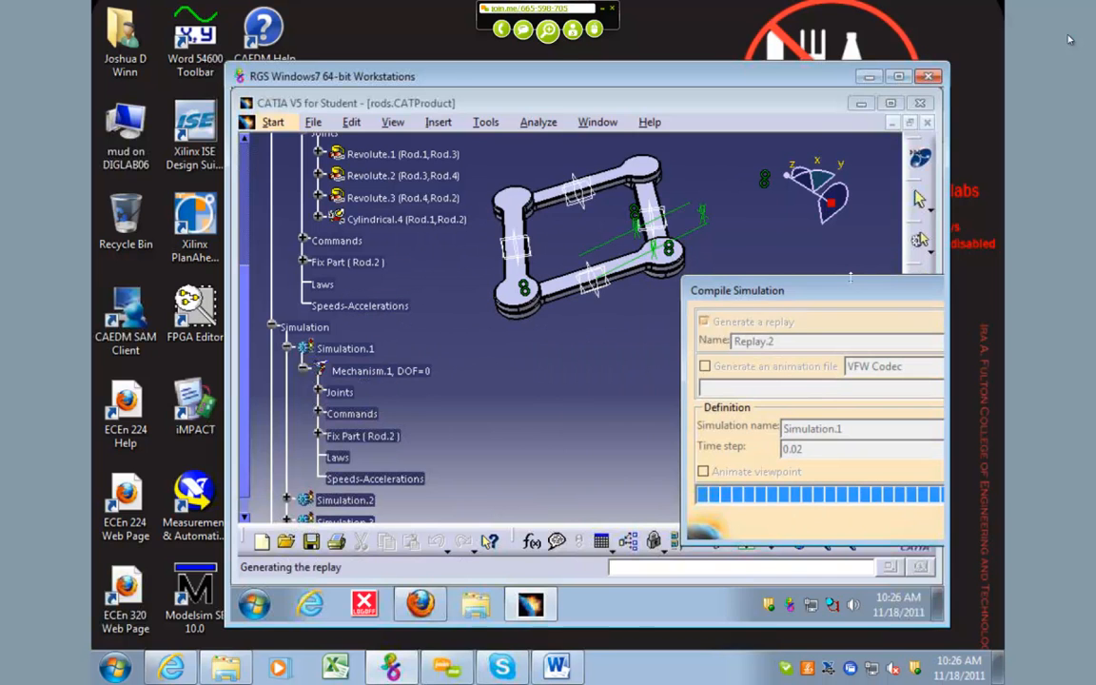
Run Replay.1 again from the start at x1 and close the replay
click(882, 401)
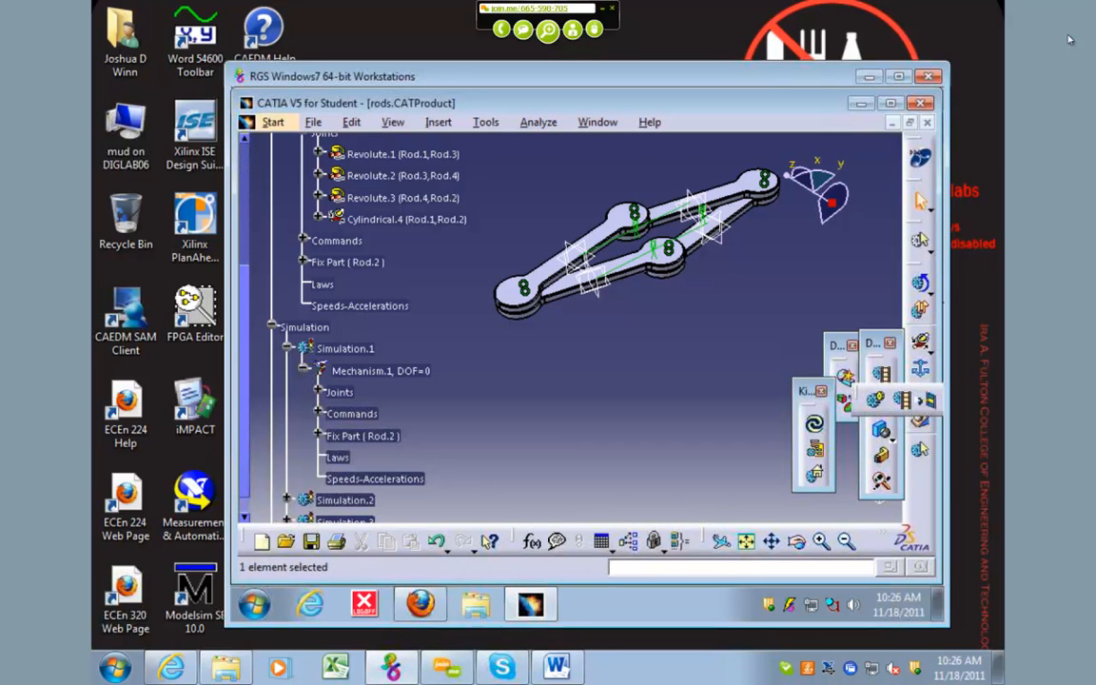
click(902, 400)
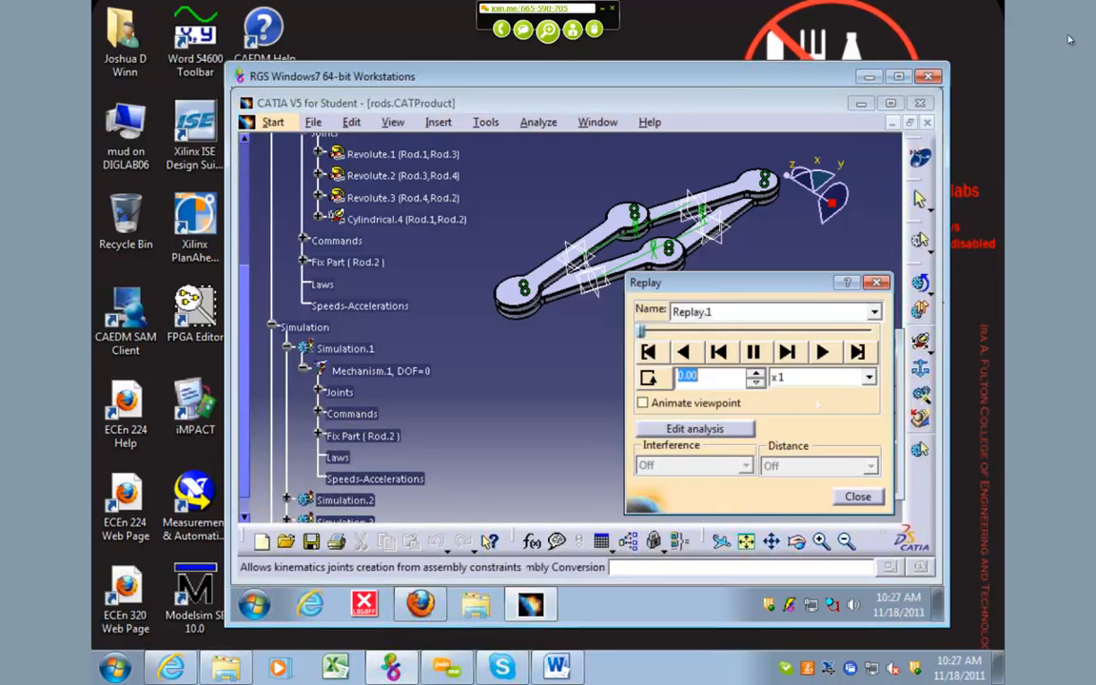
click(822, 352)
click(837, 377)
click(836, 378)
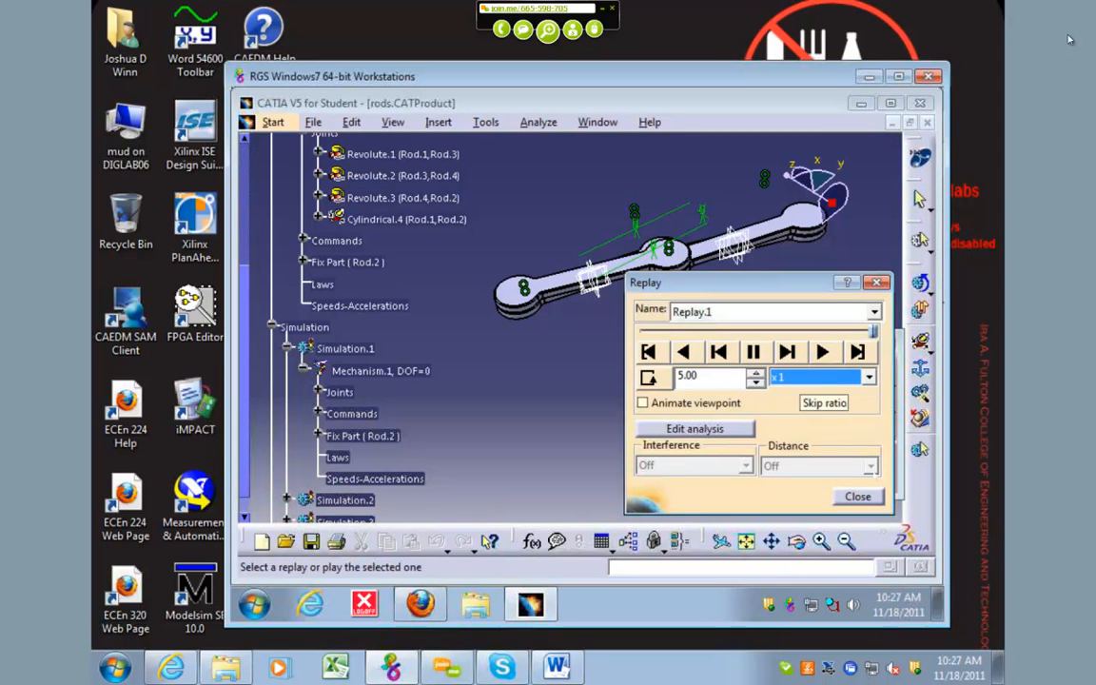
click(857, 495)
Play the motion in the Simulation Player, scrub back to 1.5 s, and close the player
click(882, 403)
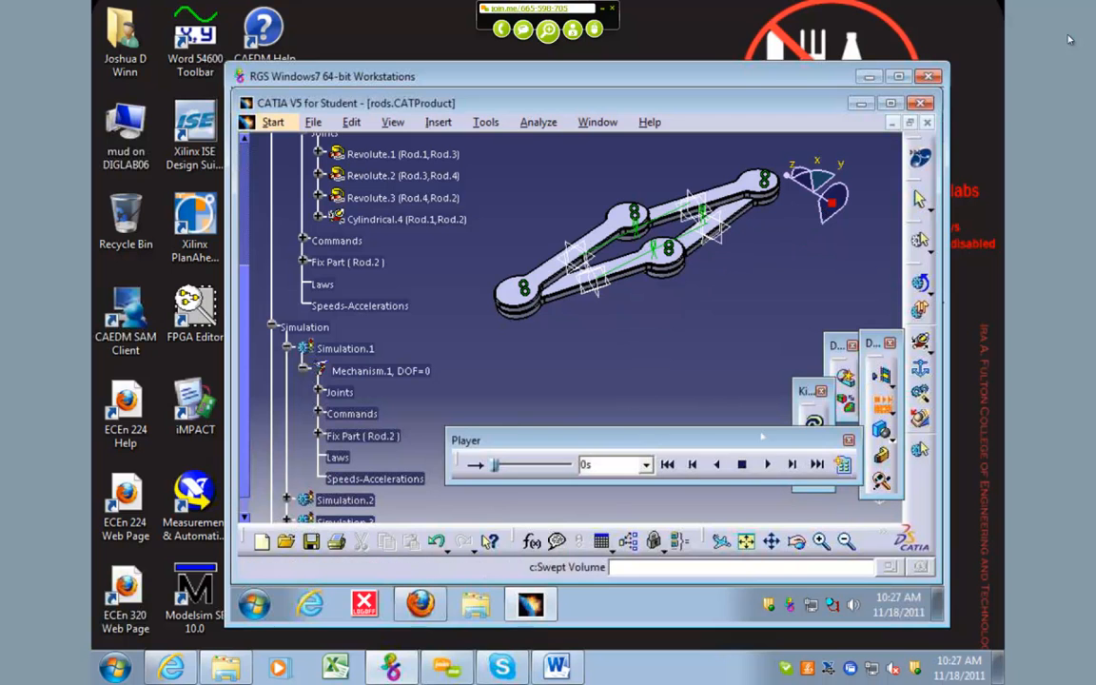
click(769, 465)
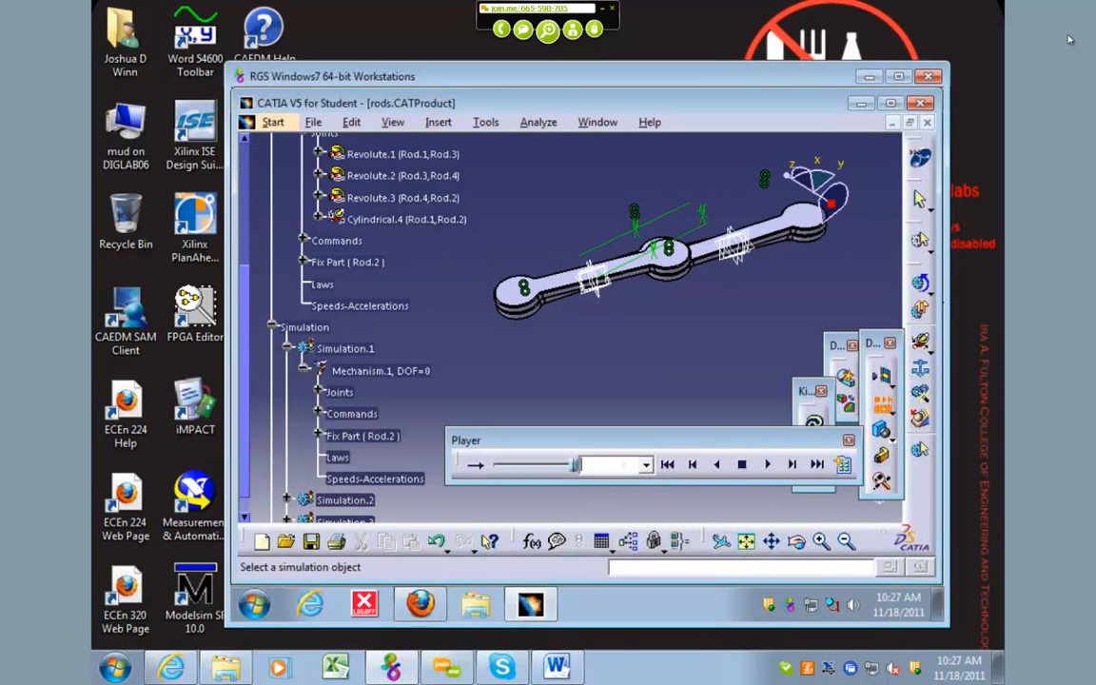
drag(574, 466, 505, 466)
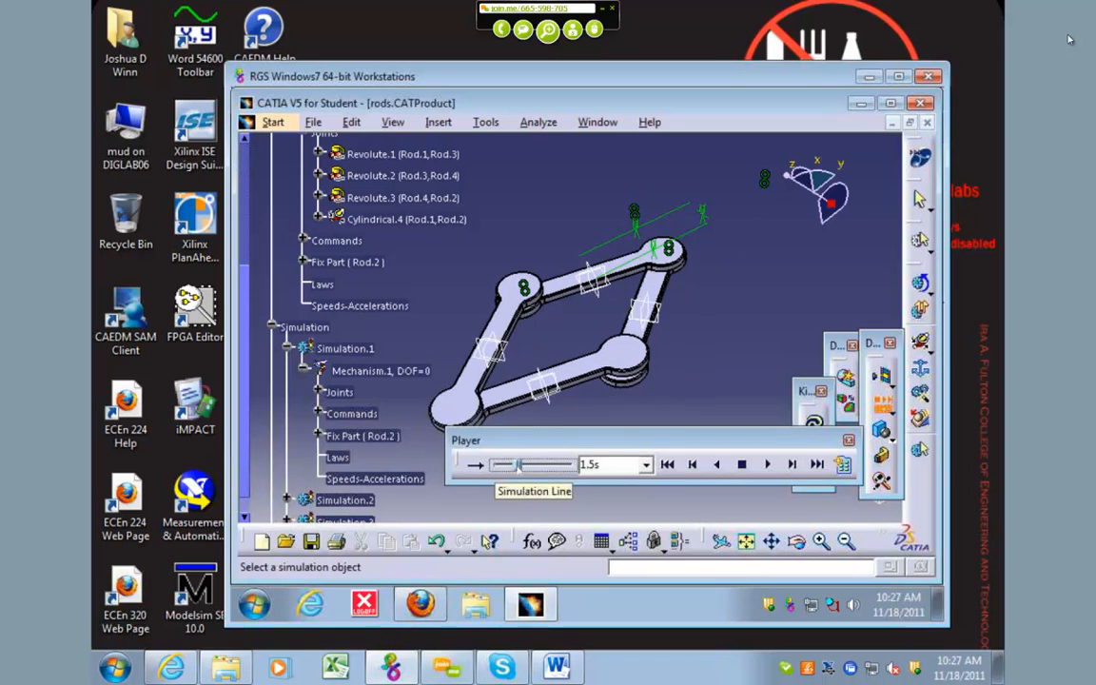
click(848, 439)
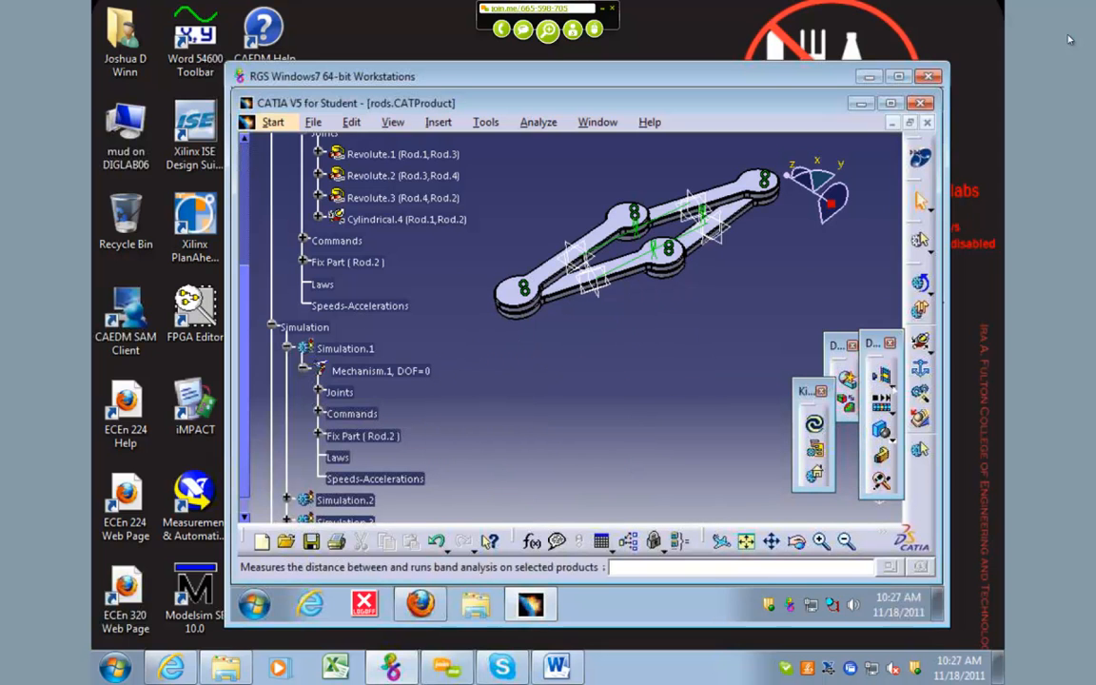
Create a fourth simulation with Mechanism.1 as its object and move Command.1 to 259.2
click(881, 402)
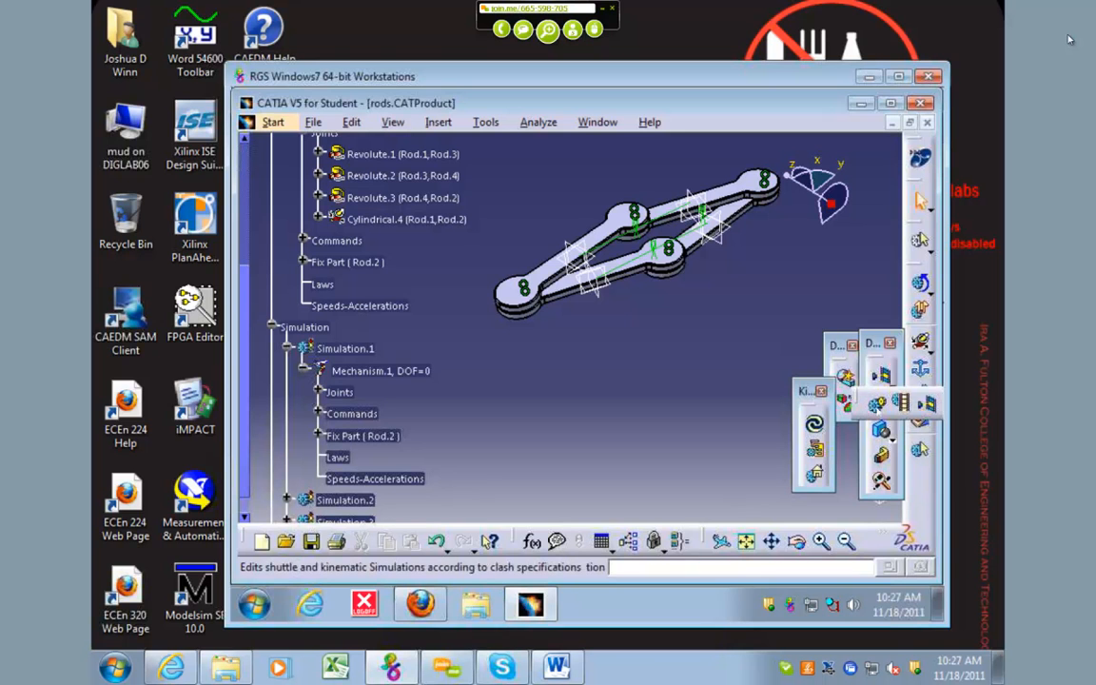
click(877, 404)
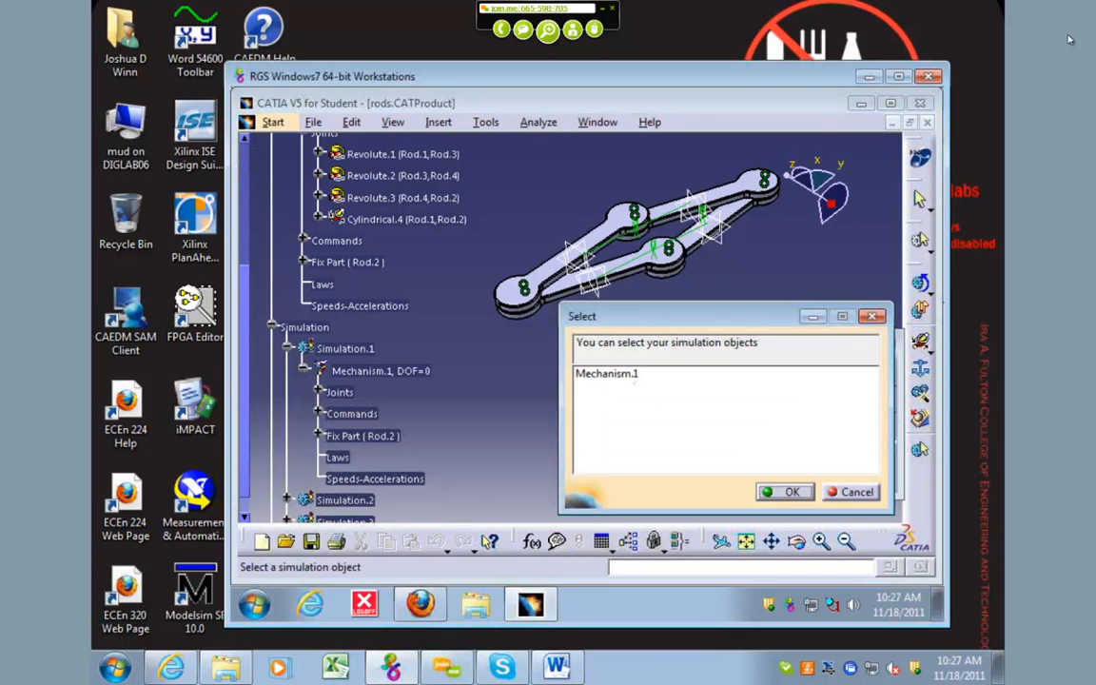
click(607, 373)
click(785, 492)
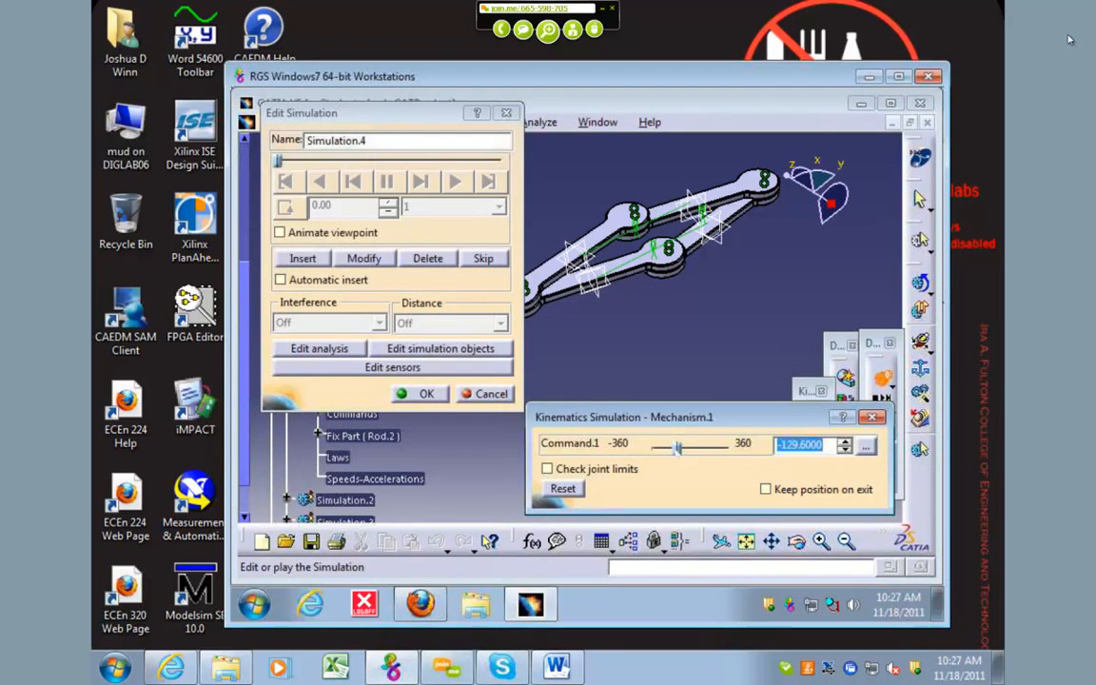
drag(678, 445, 690, 445)
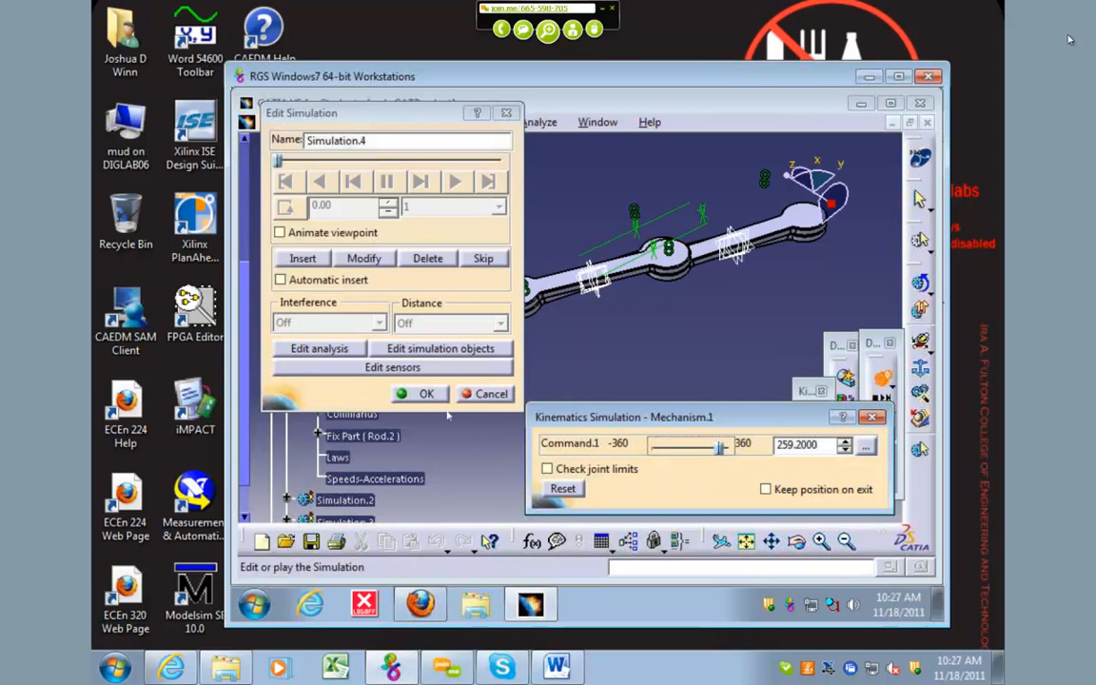
click(425, 393)
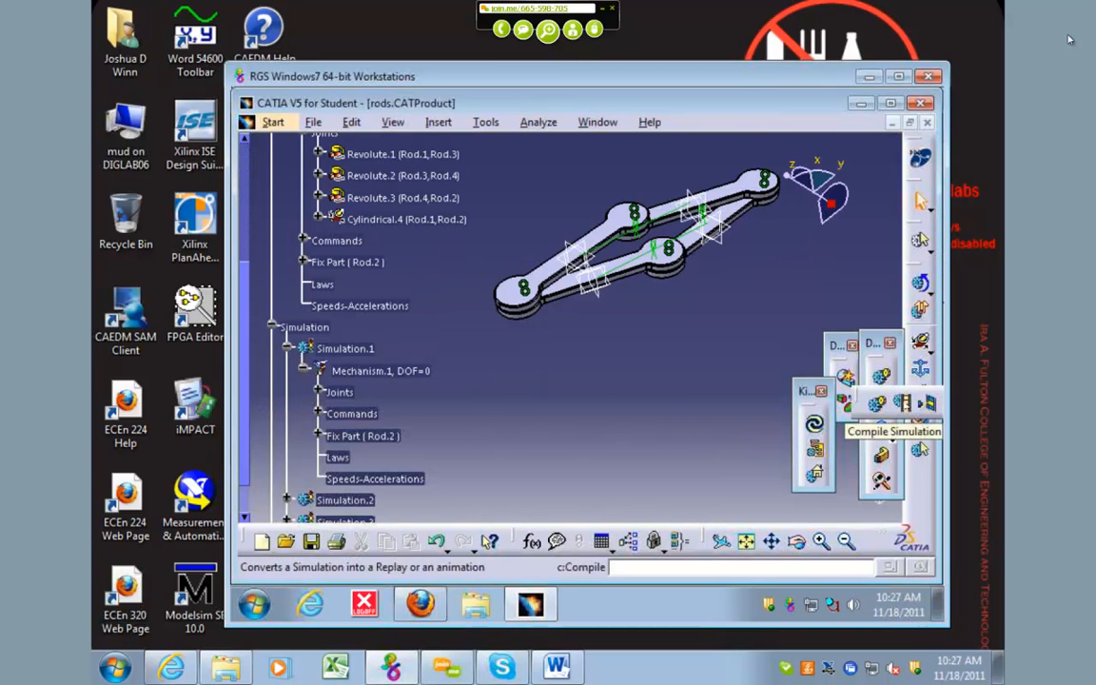
Compile Simulation.1 into a third replay with a time step of 0.04
click(901, 403)
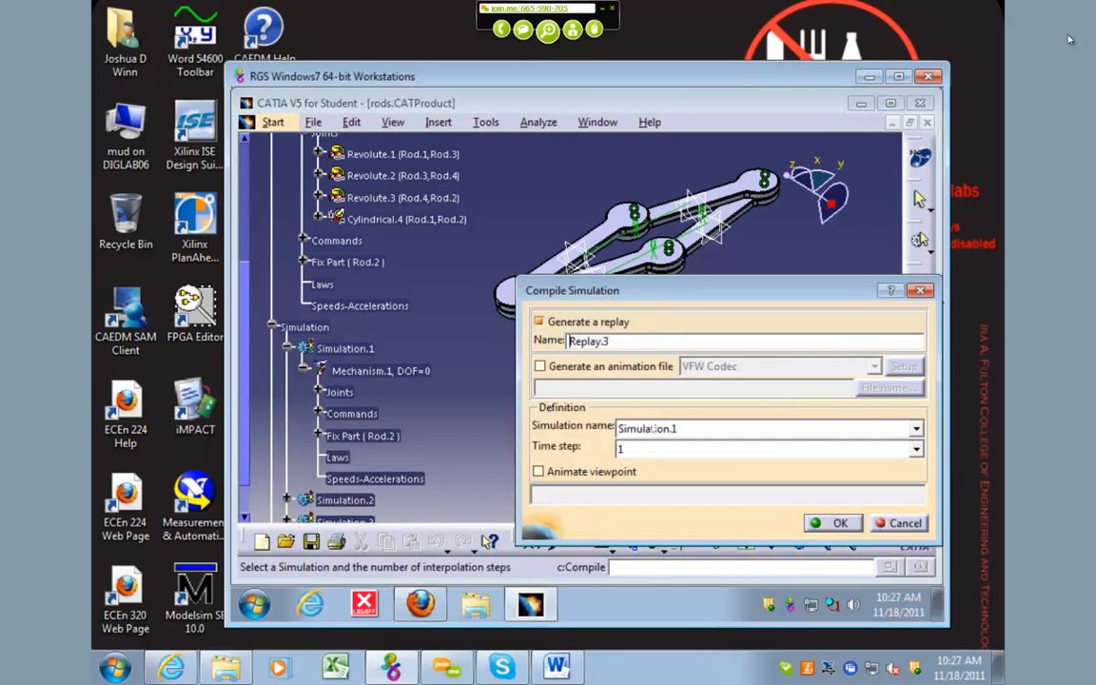
click(665, 449)
click(670, 509)
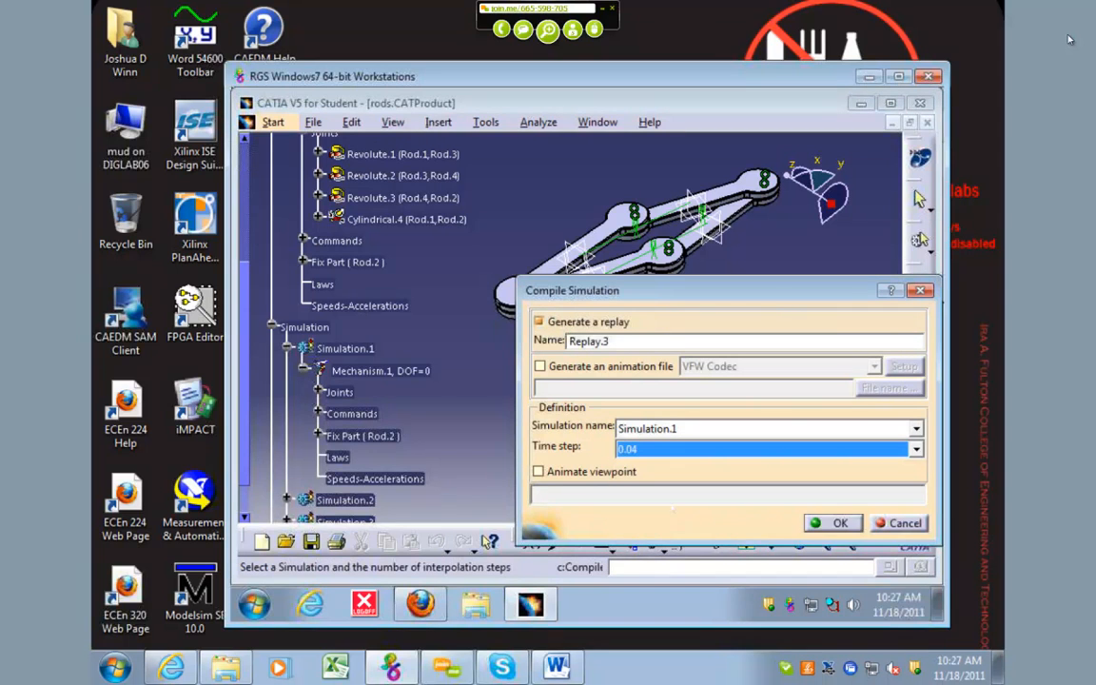
click(833, 523)
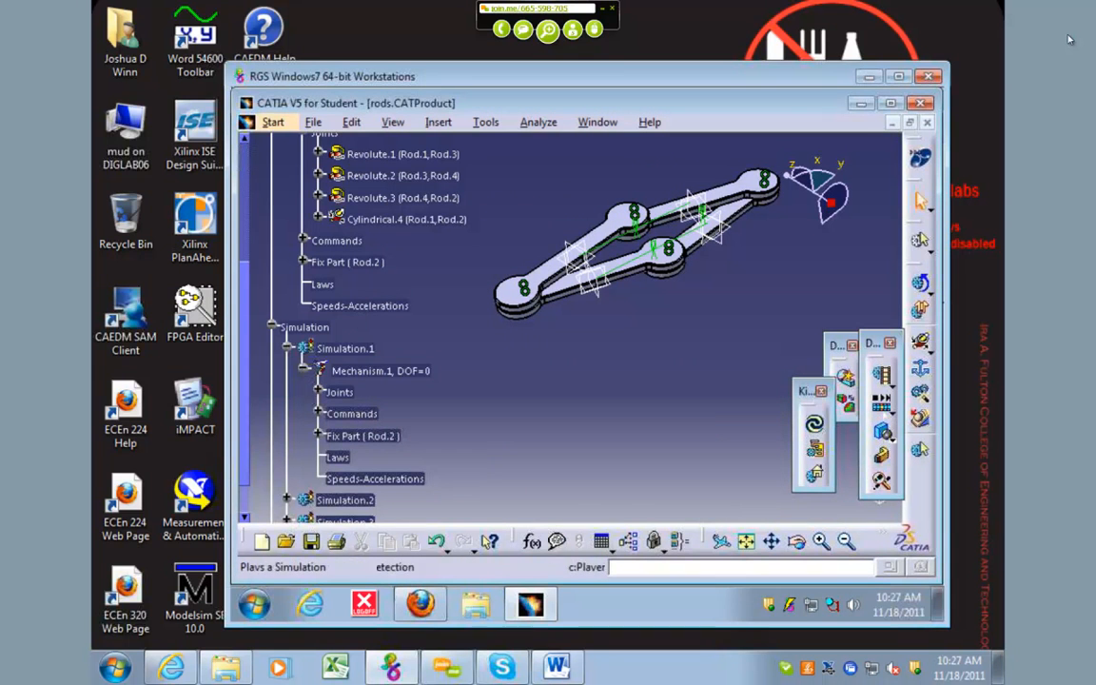
Delete Replay.1, Replay.2 and Replay.3 from the Replay branch of the tree
click(891, 412)
click(860, 399)
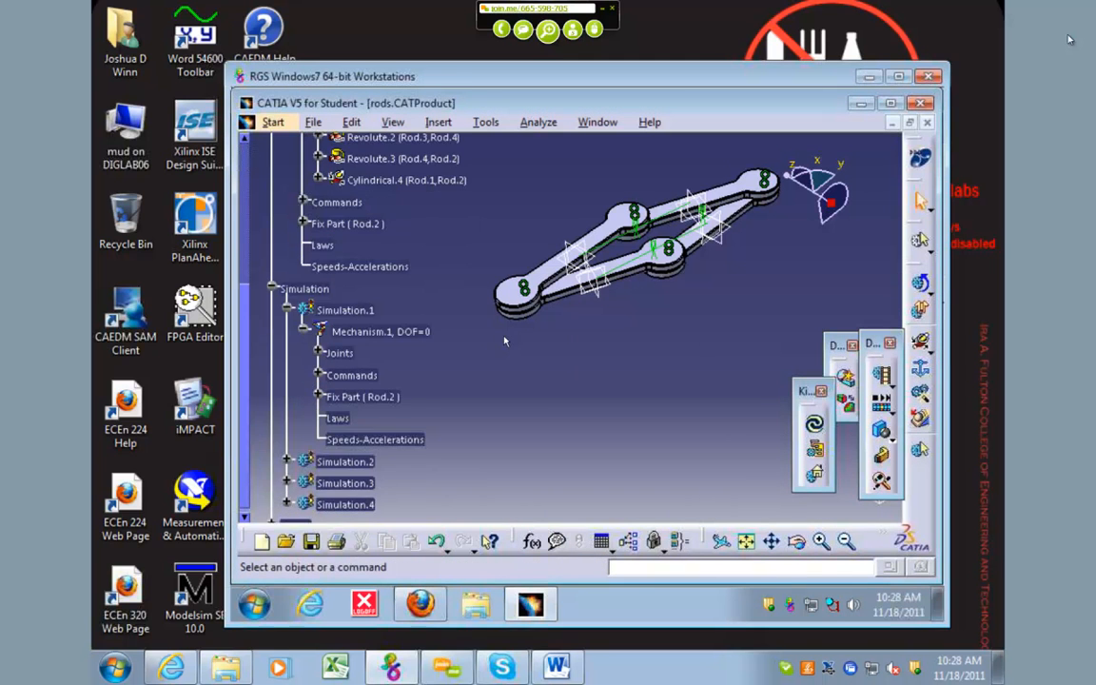
click(269, 487)
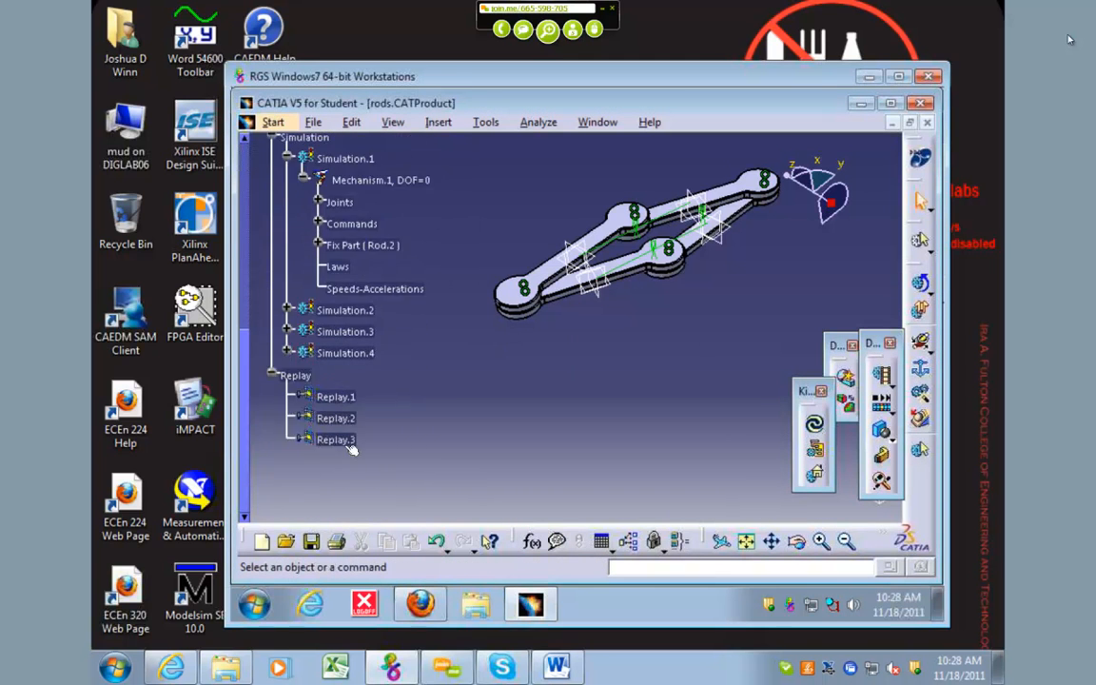
click(349, 398)
shift+click(349, 437)
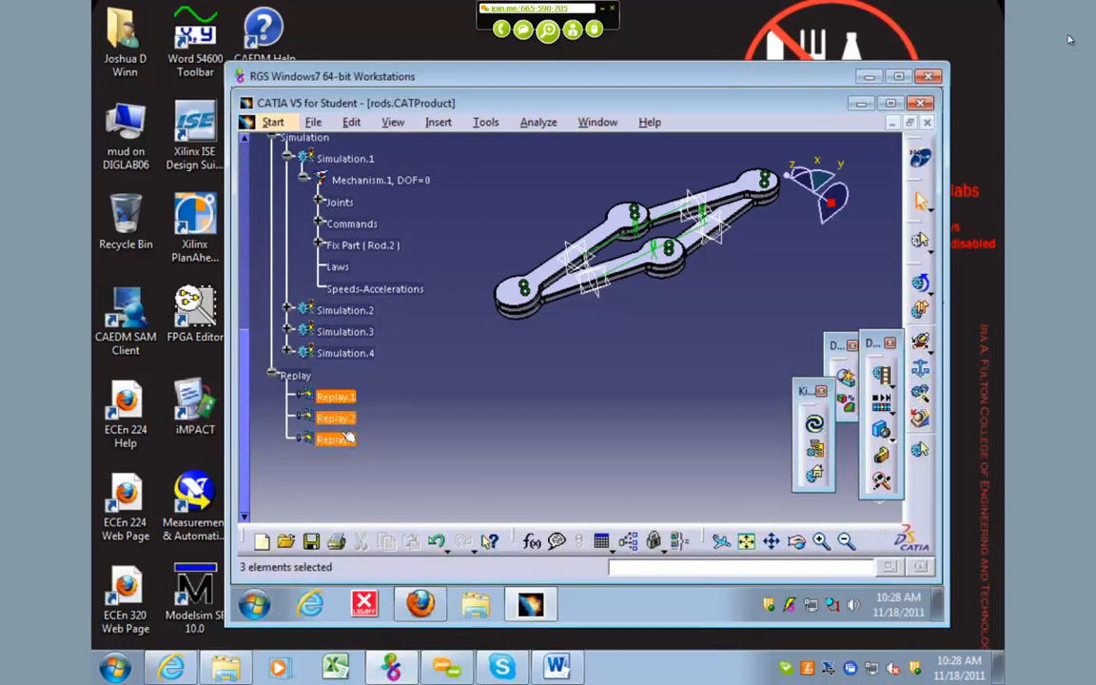
key(Delete)
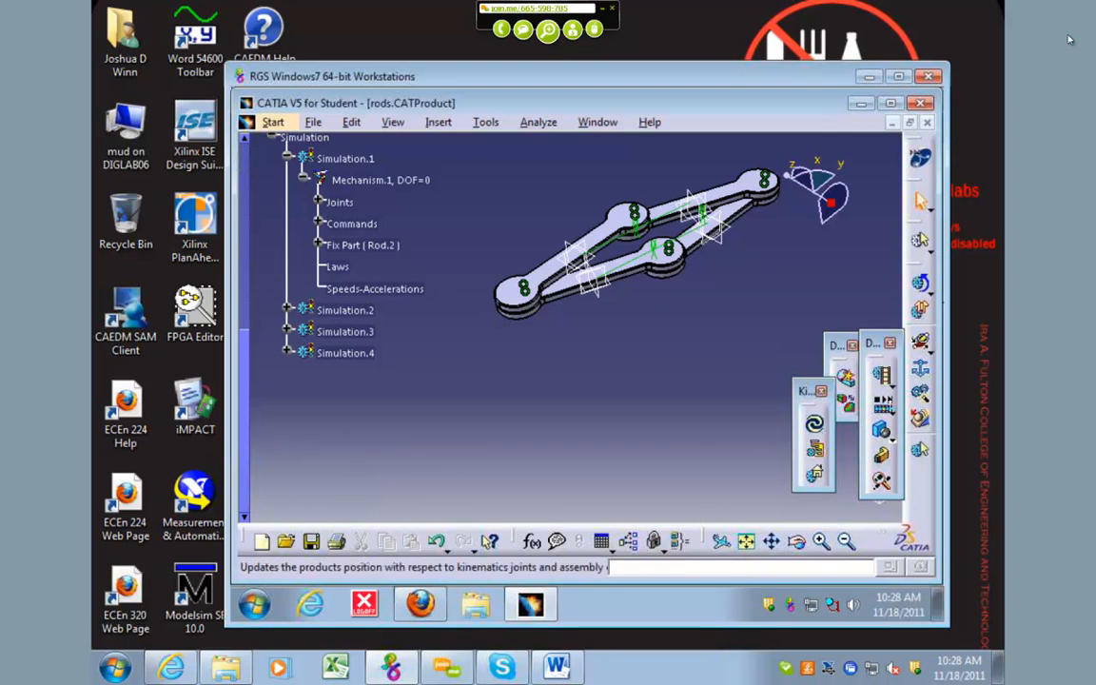
Compile Simulation.1 into a new replay named Replay.1 with a time step of 0.02
click(891, 384)
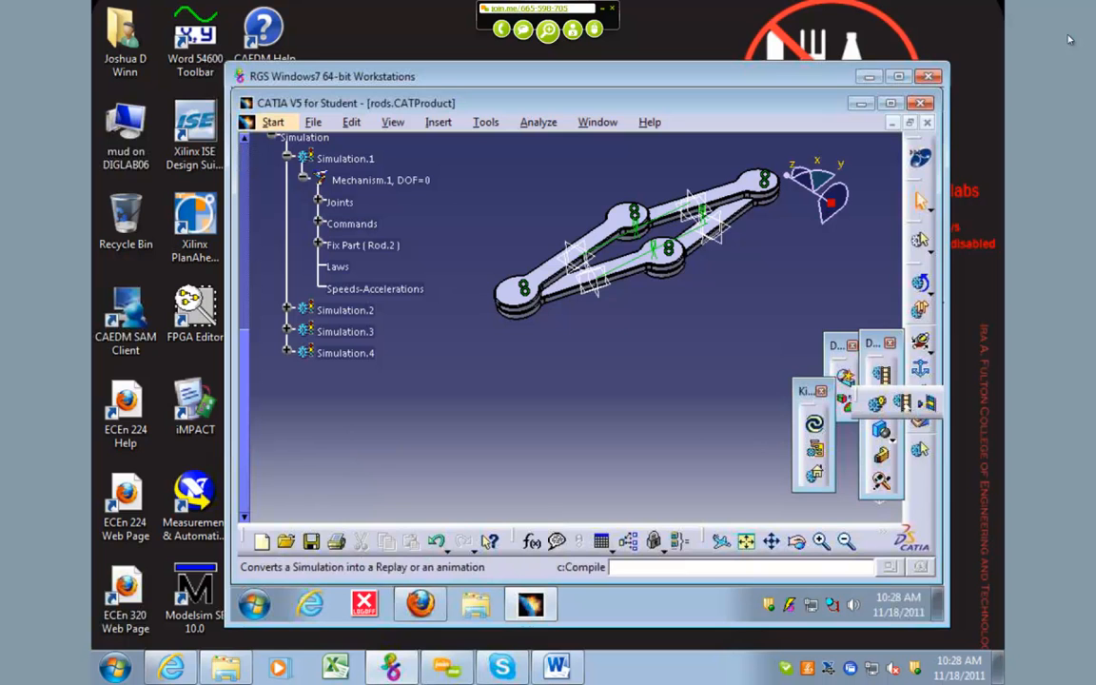
click(902, 403)
click(915, 449)
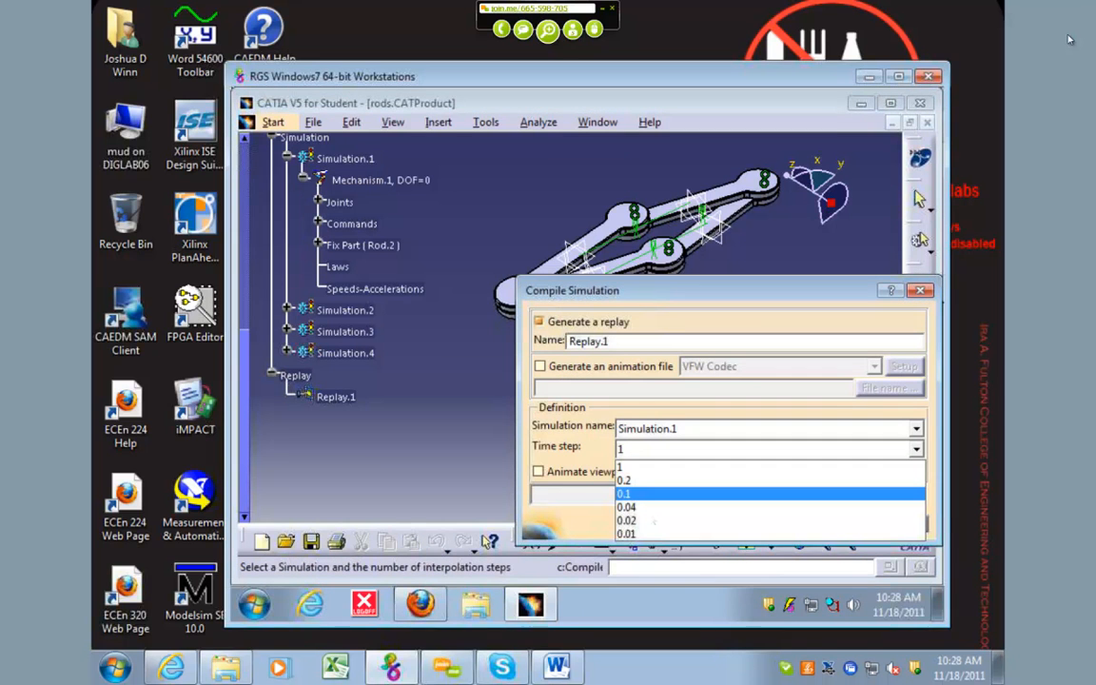
click(653, 520)
key(Return)
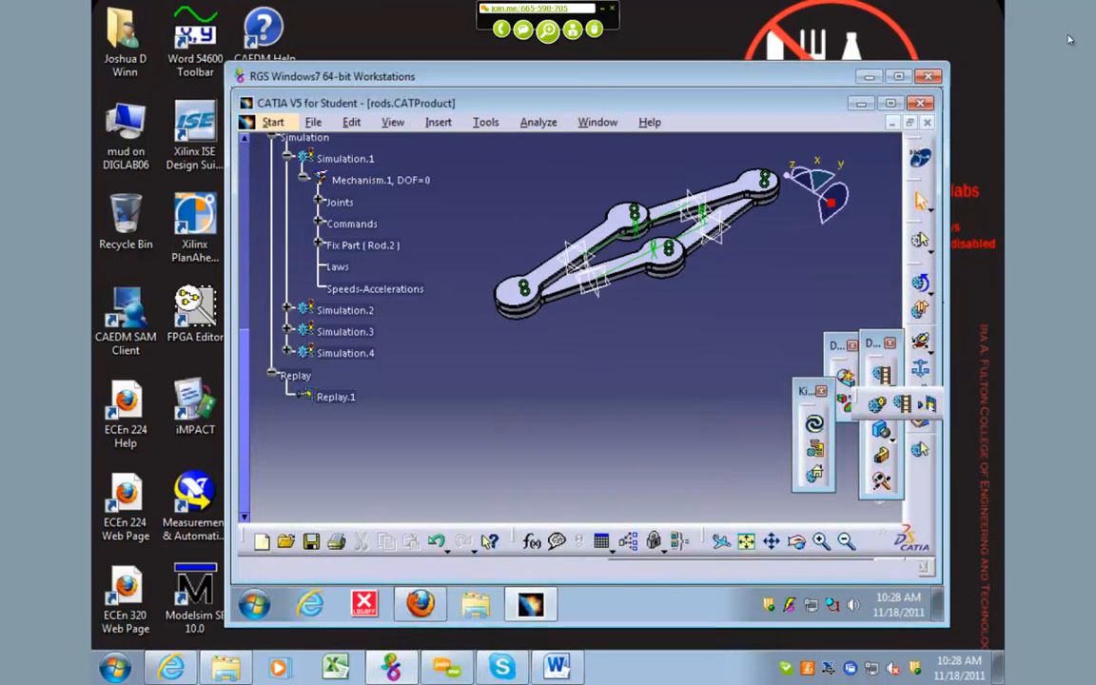
Play the recompiled Replay.1 through to its end at x1 speed and close it
double_click(335, 397)
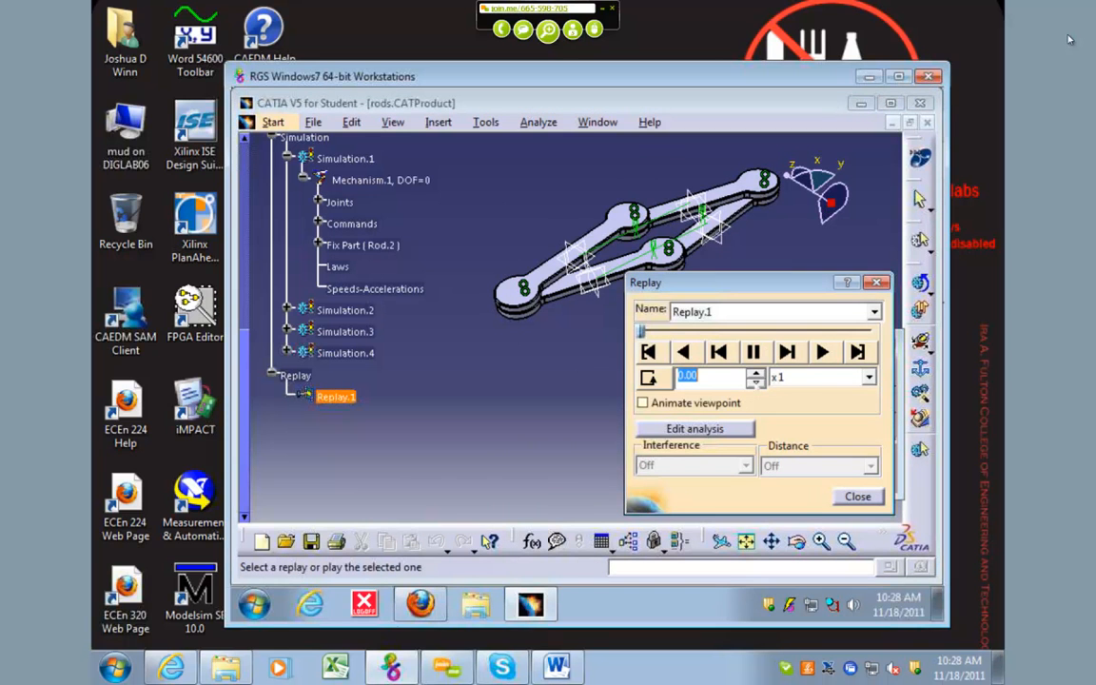
click(824, 354)
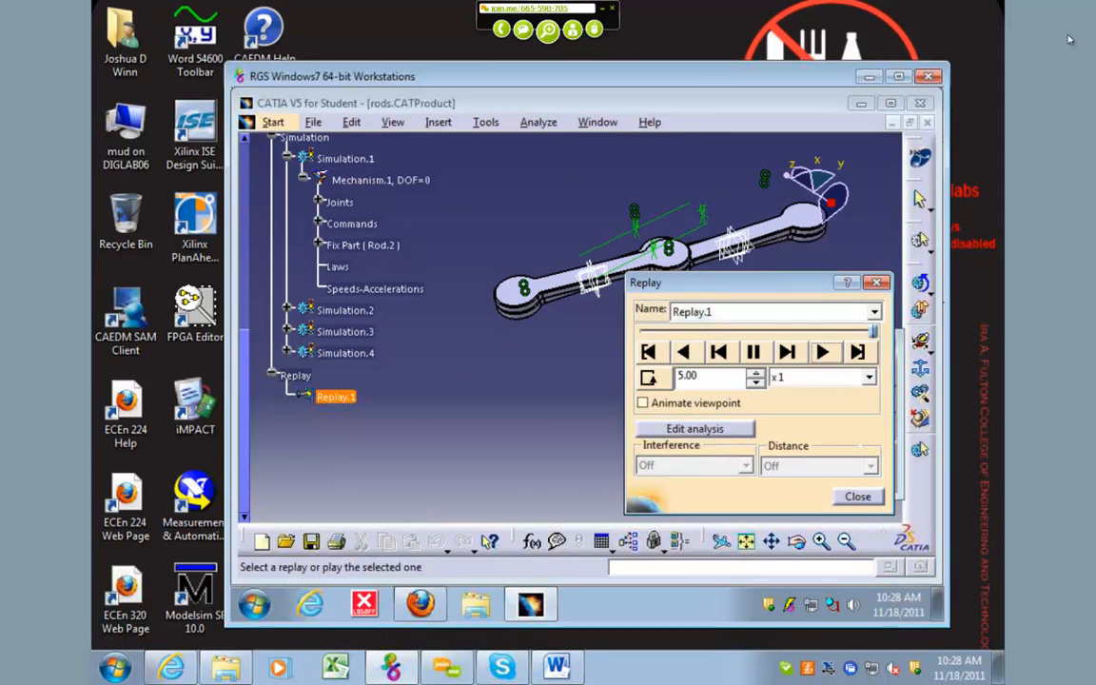
click(857, 496)
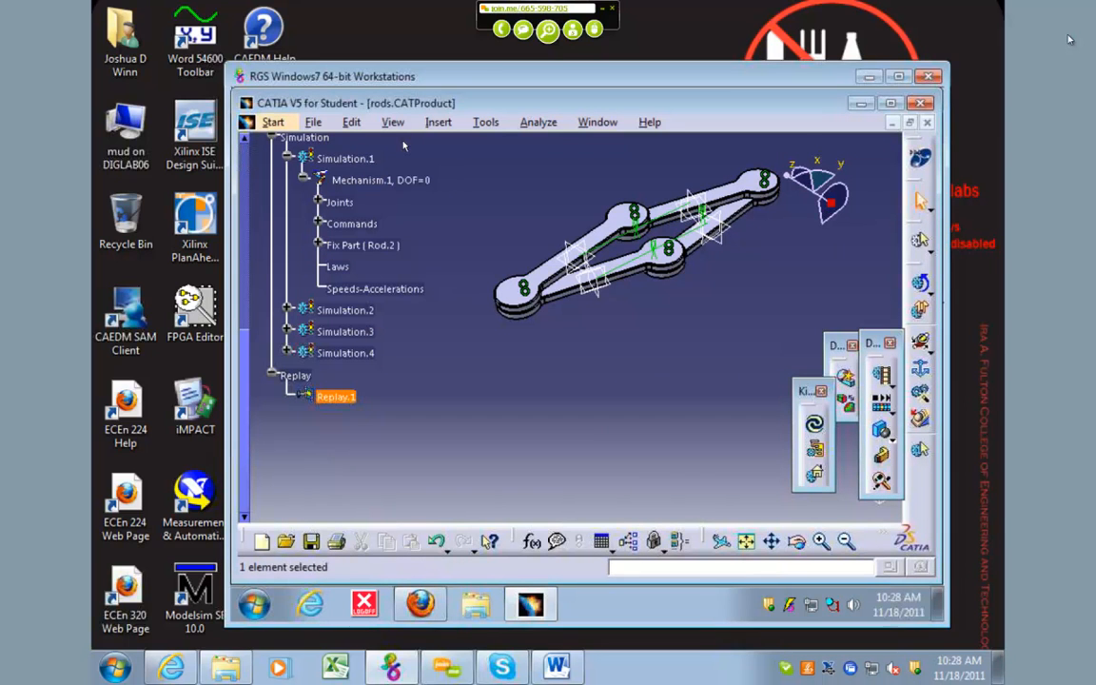
Start generating a simulation video with the VFW Codec and the Full Frames (Uncompressed) compressor
click(494, 122)
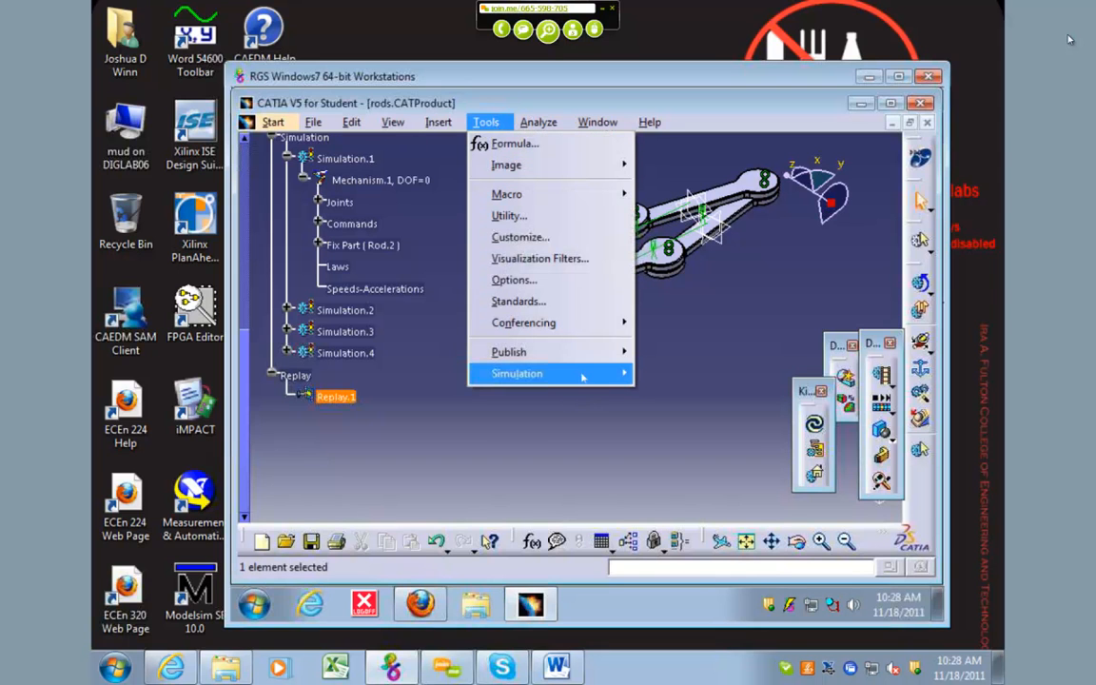
mouse_move(582, 378)
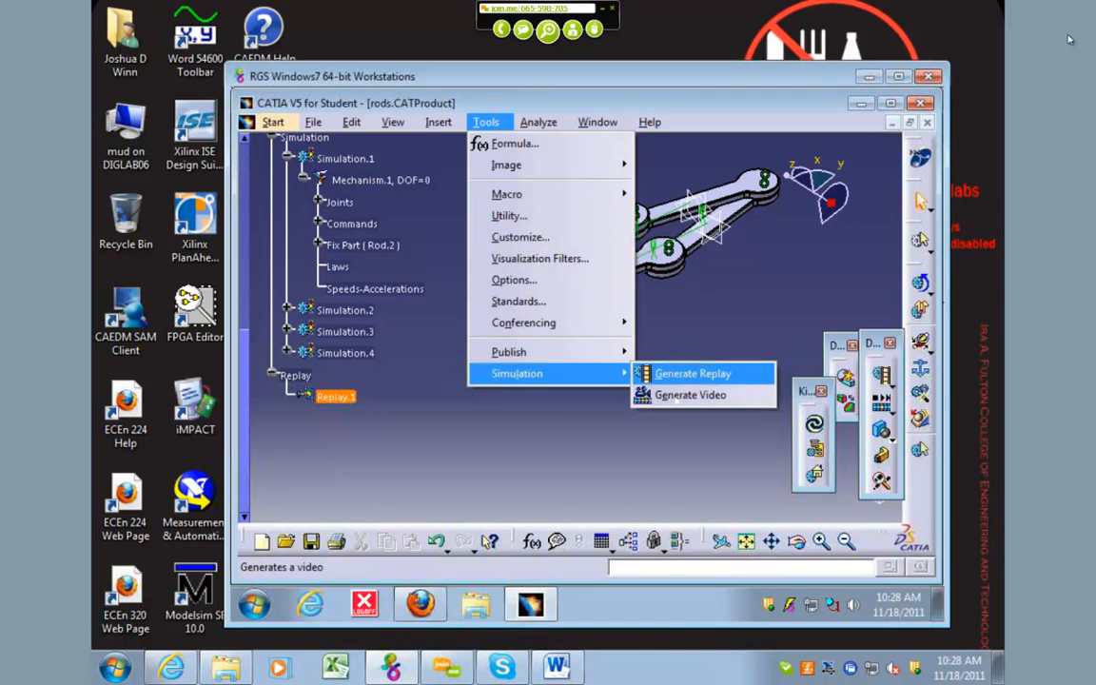
click(676, 395)
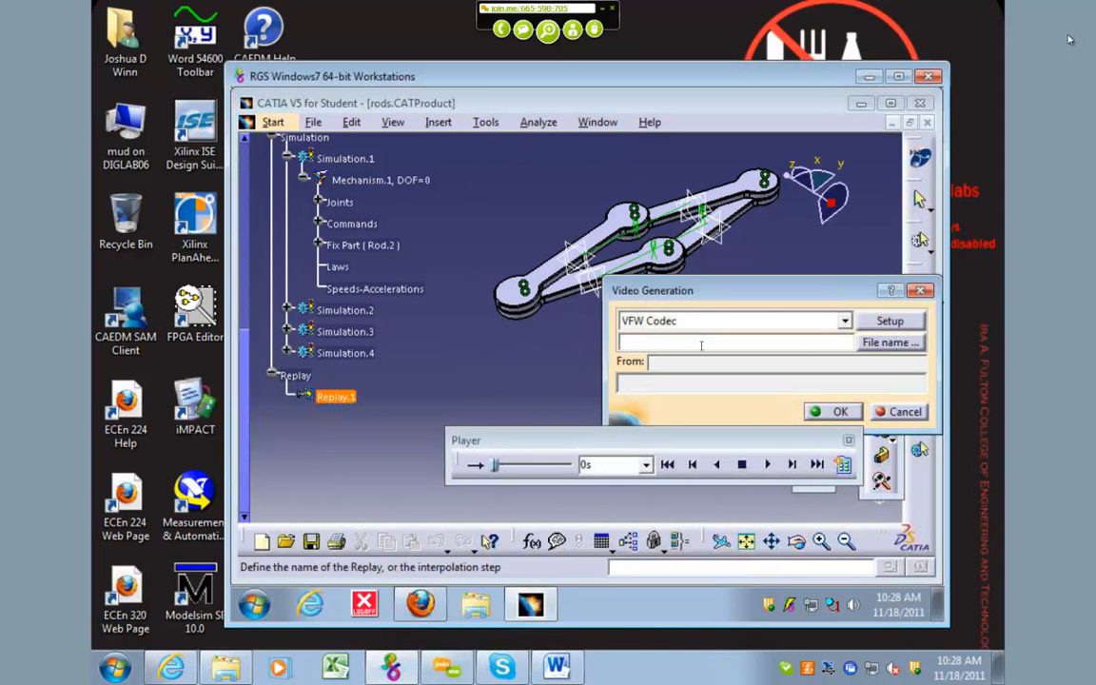
click(889, 321)
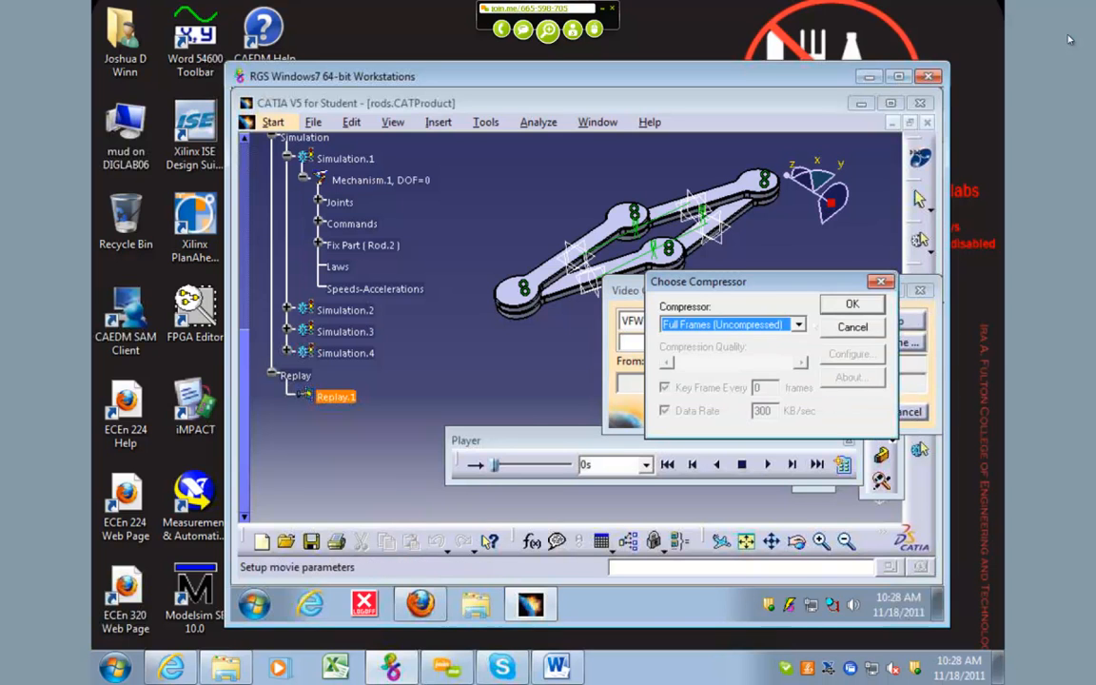
key(alt+Down)
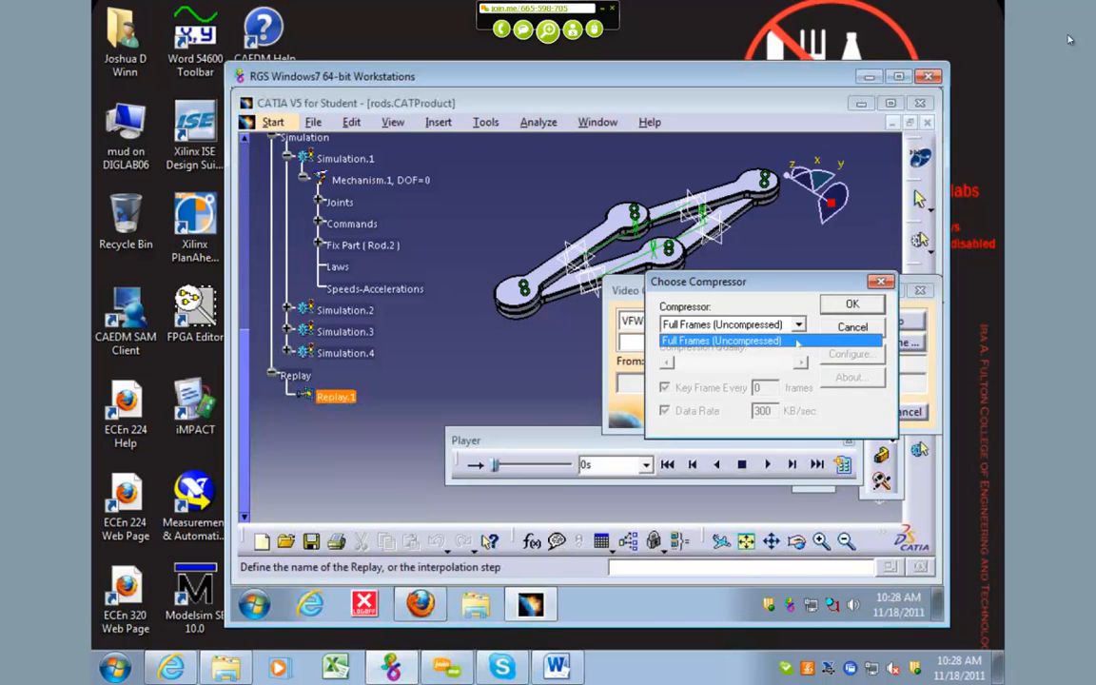
key(Return)
key(Return)
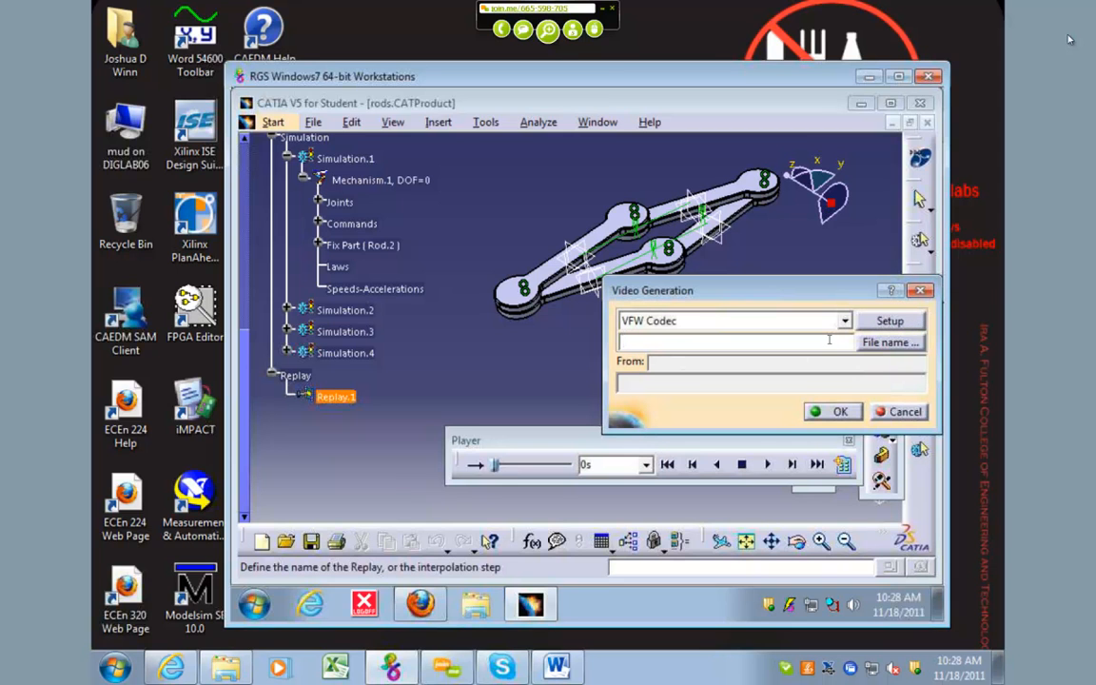
Try to generate the video with only the file name Test and no folder
text(Test)
click(837, 411)
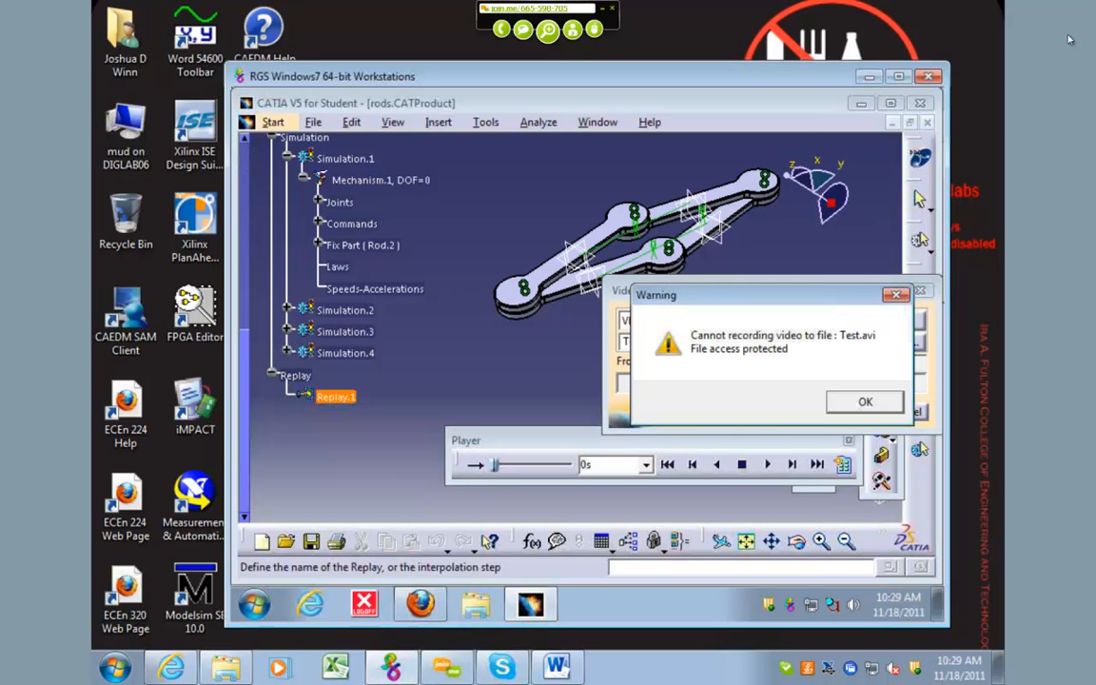
click(864, 401)
Keep the VFW Codec, set the output file to Test2 in J:\ME471\Catia and generate the video
click(818, 322)
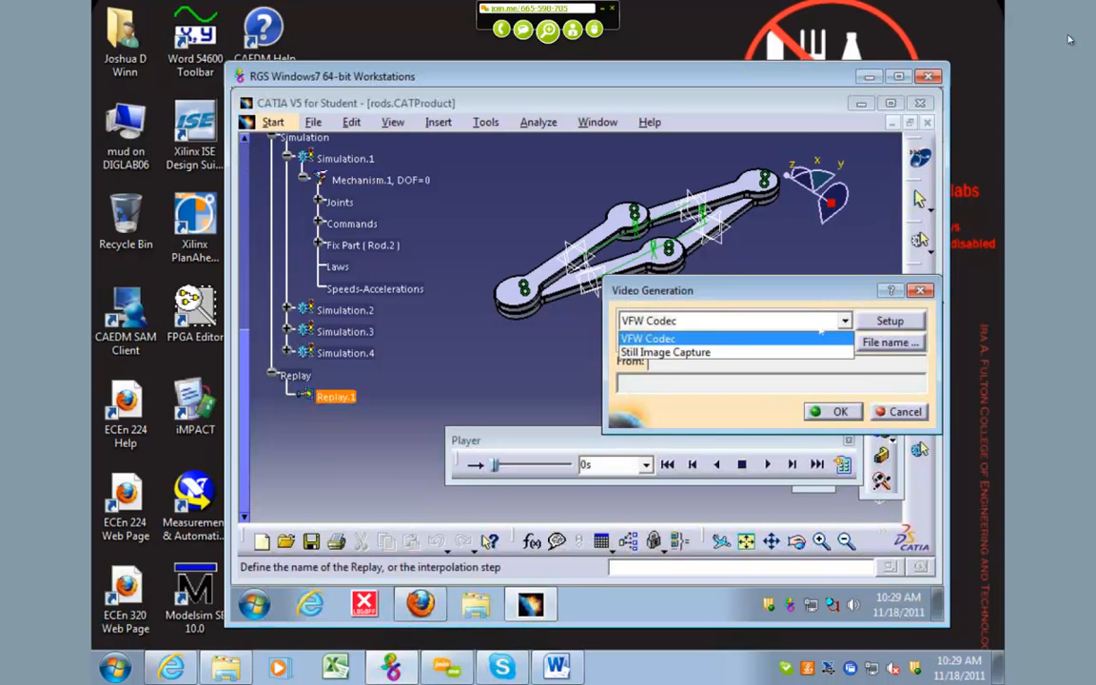
click(820, 338)
click(890, 342)
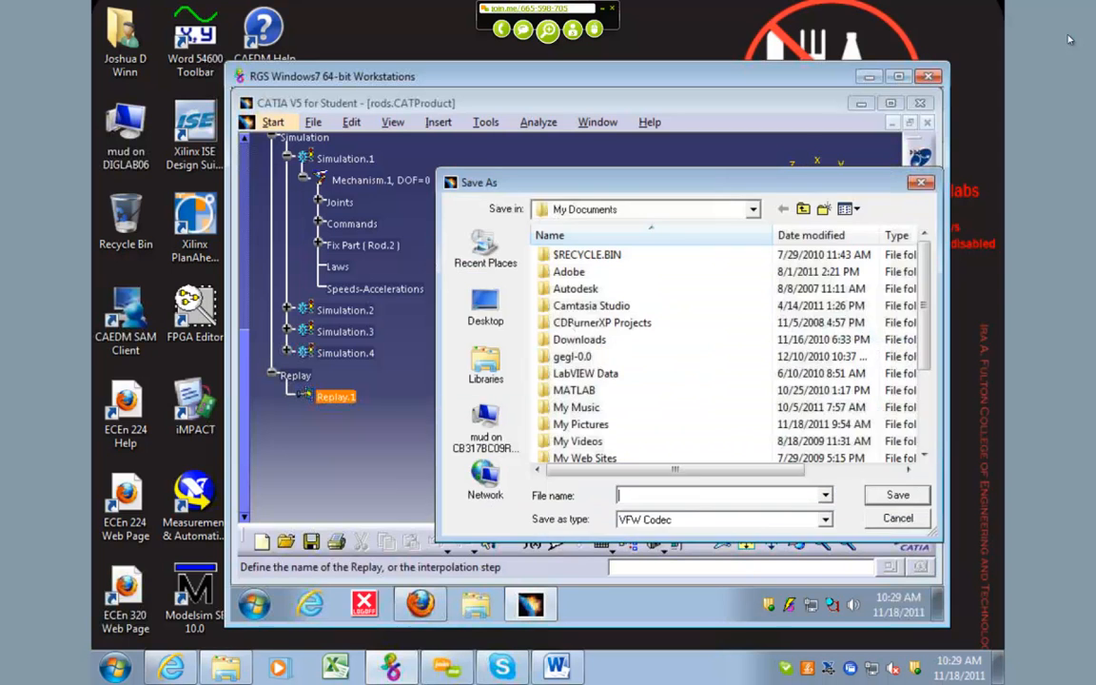
click(485, 426)
double_click(599, 255)
scroll(571, 305, down, 10)
double_click(594, 323)
double_click(594, 272)
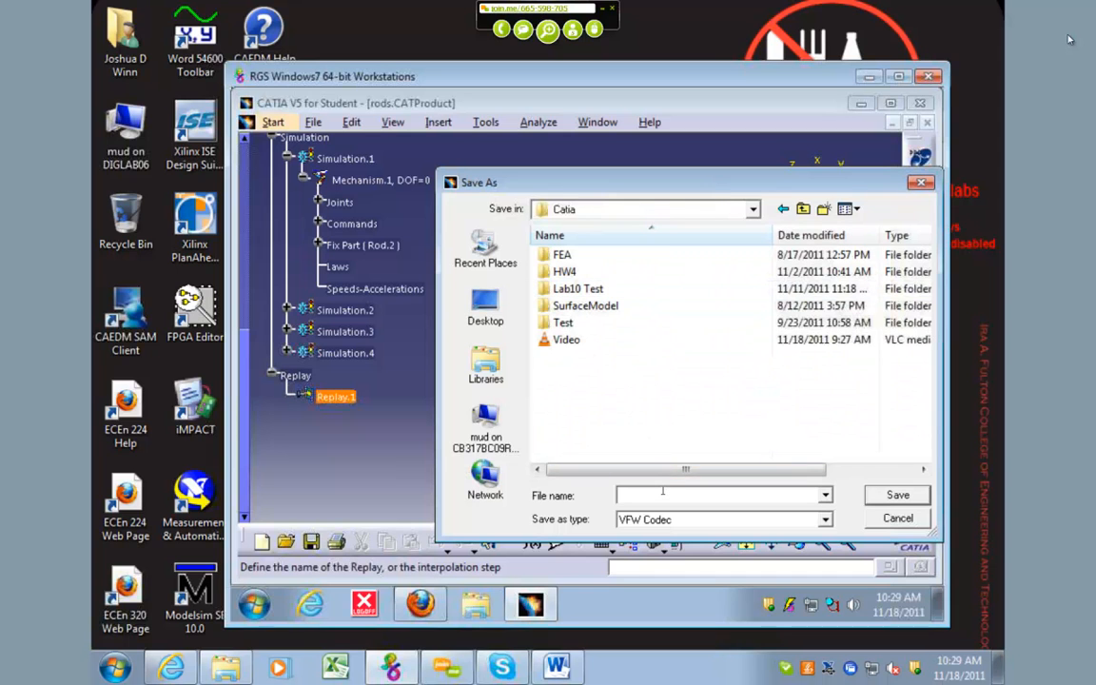
text(Test2)
key(Return)
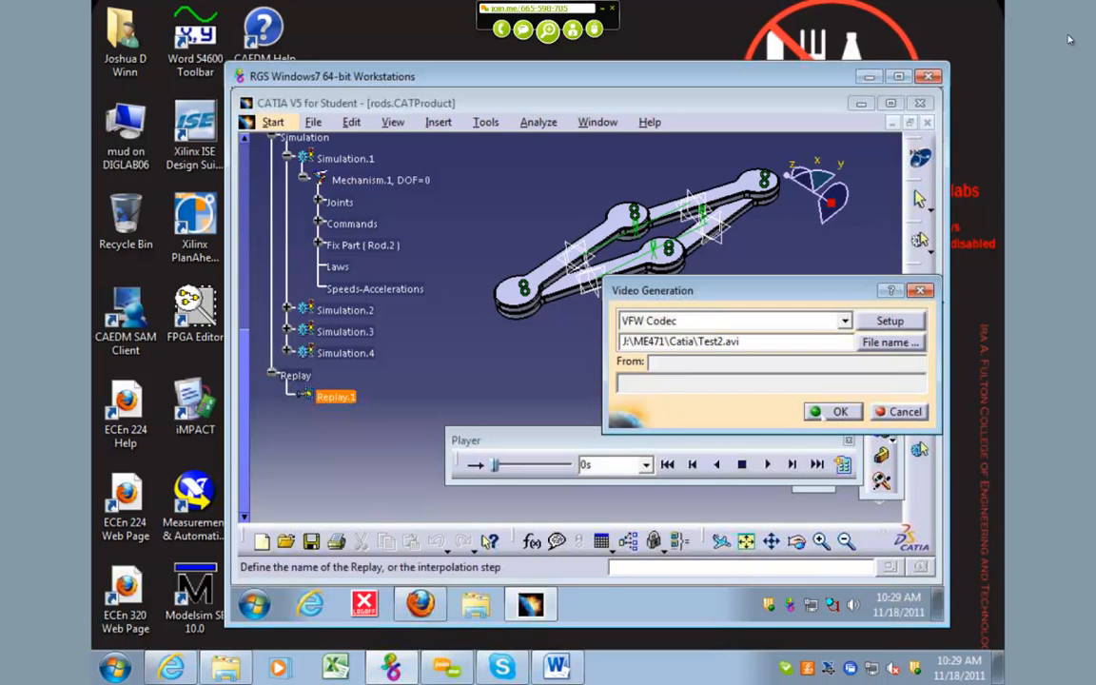
click(826, 411)
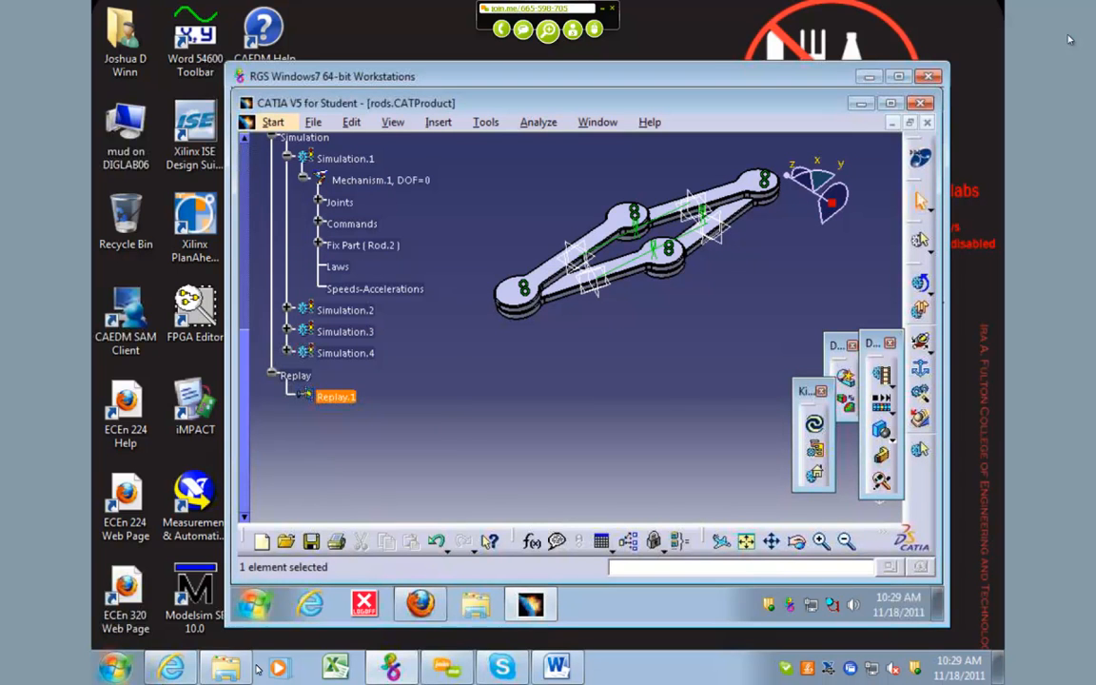
Launch Microsoft PowerPoint 2010 with a new blank presentation
click(114, 666)
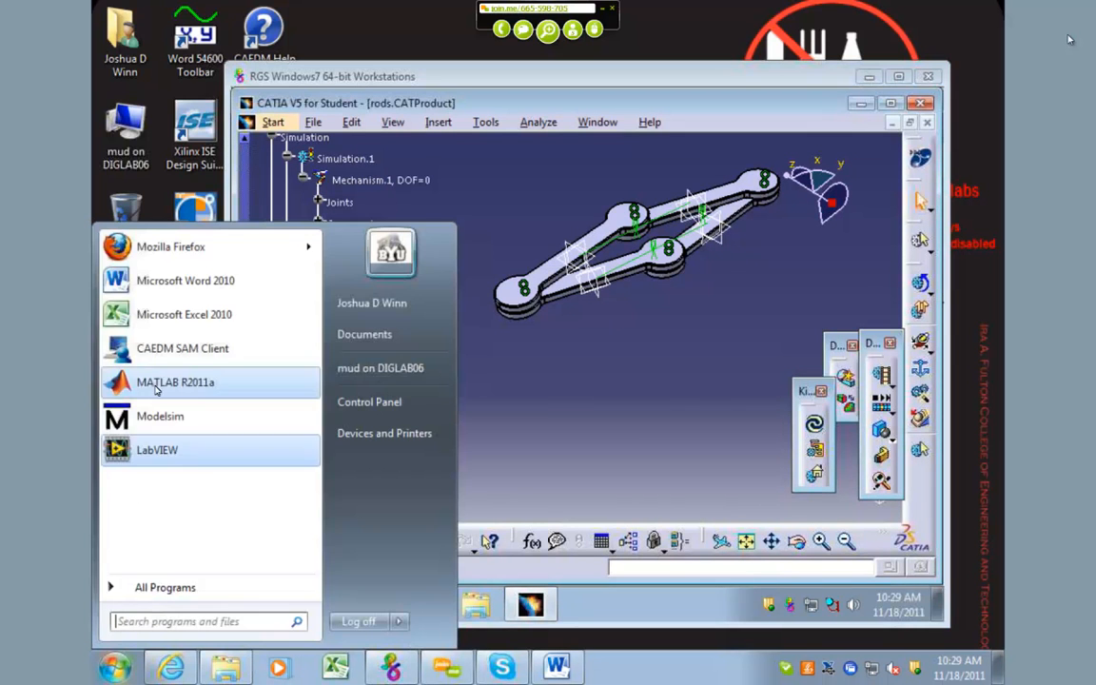
click(164, 590)
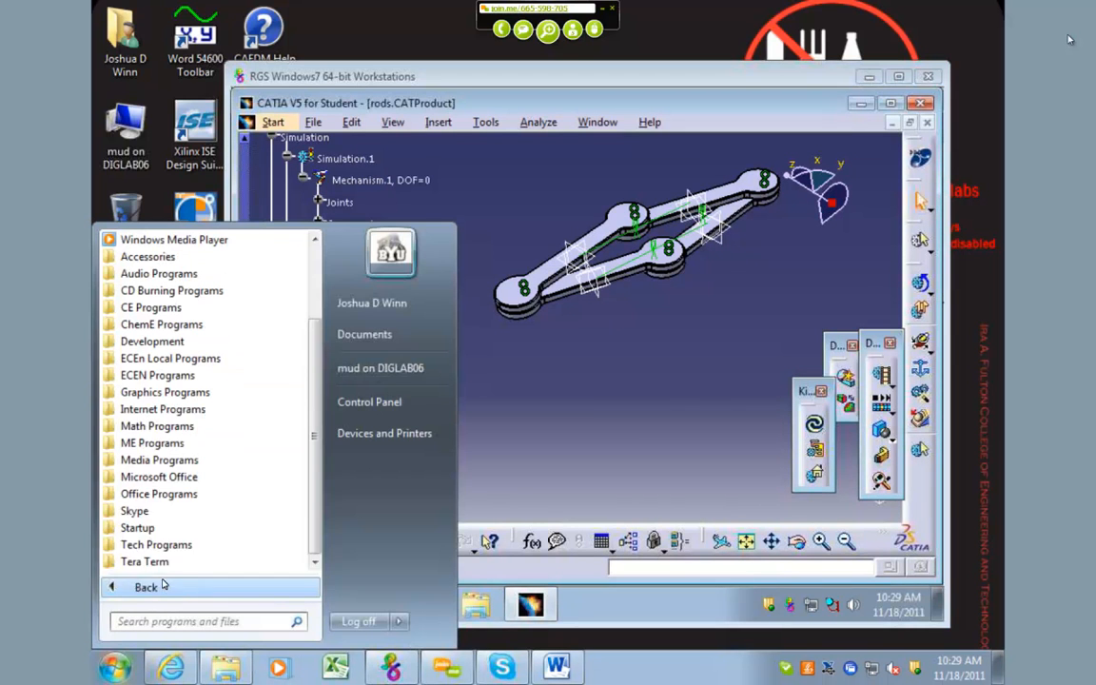
click(157, 477)
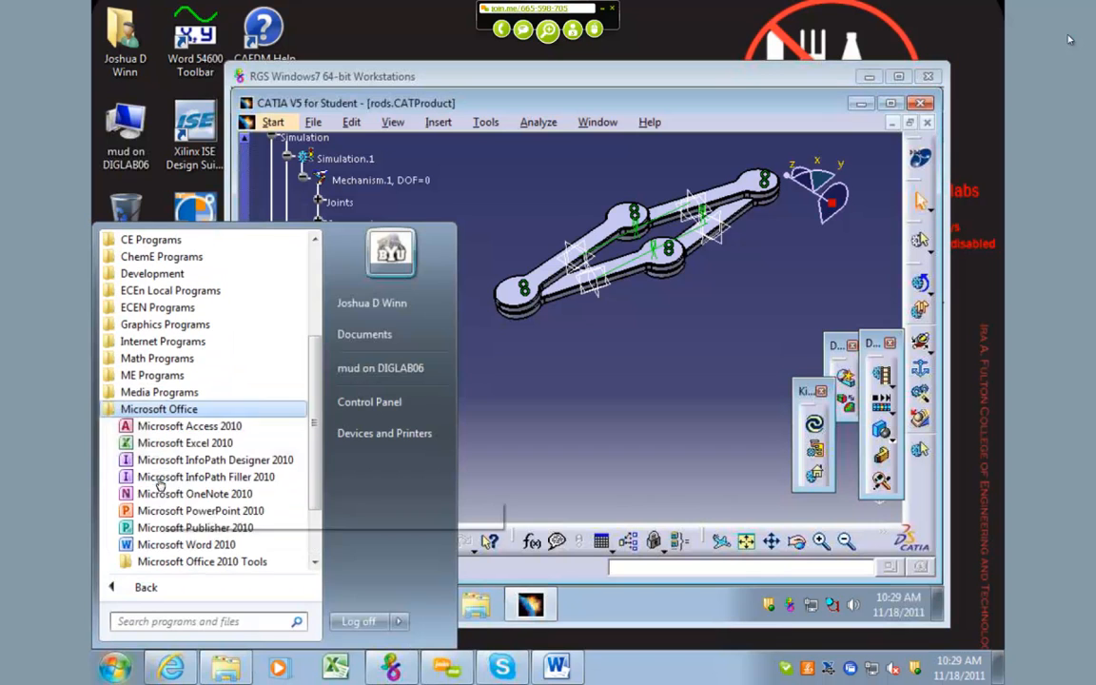
click(200, 511)
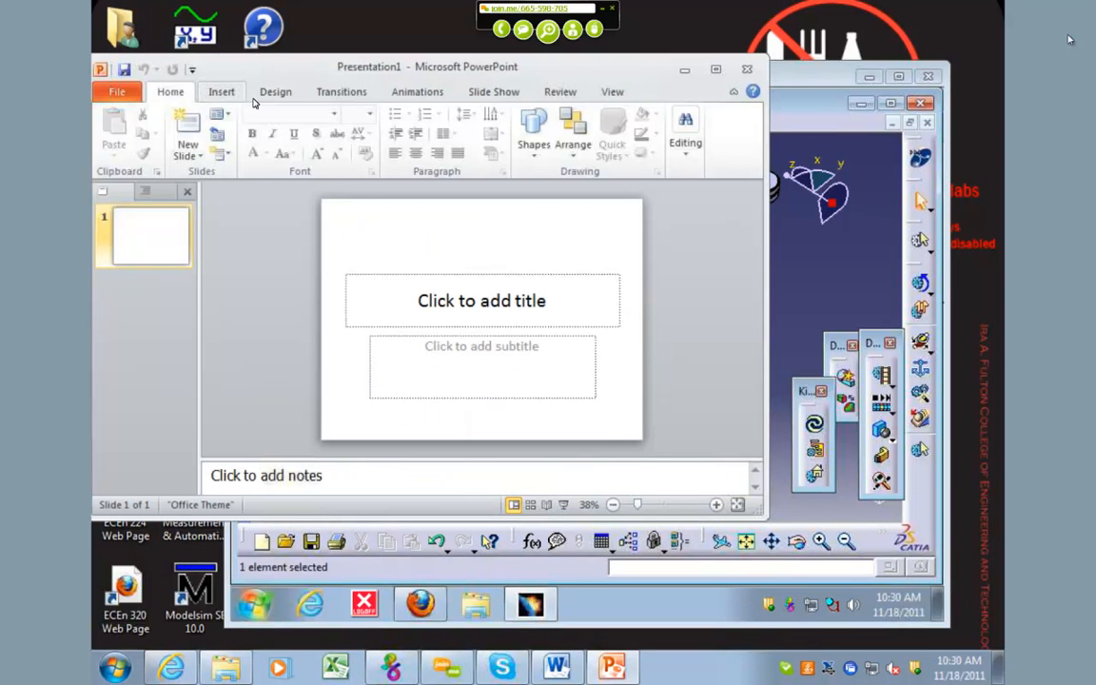
Insert the Test2 video from the ME471\Catia folder on the J: drive into the first slide and play it
click(233, 95)
click(660, 126)
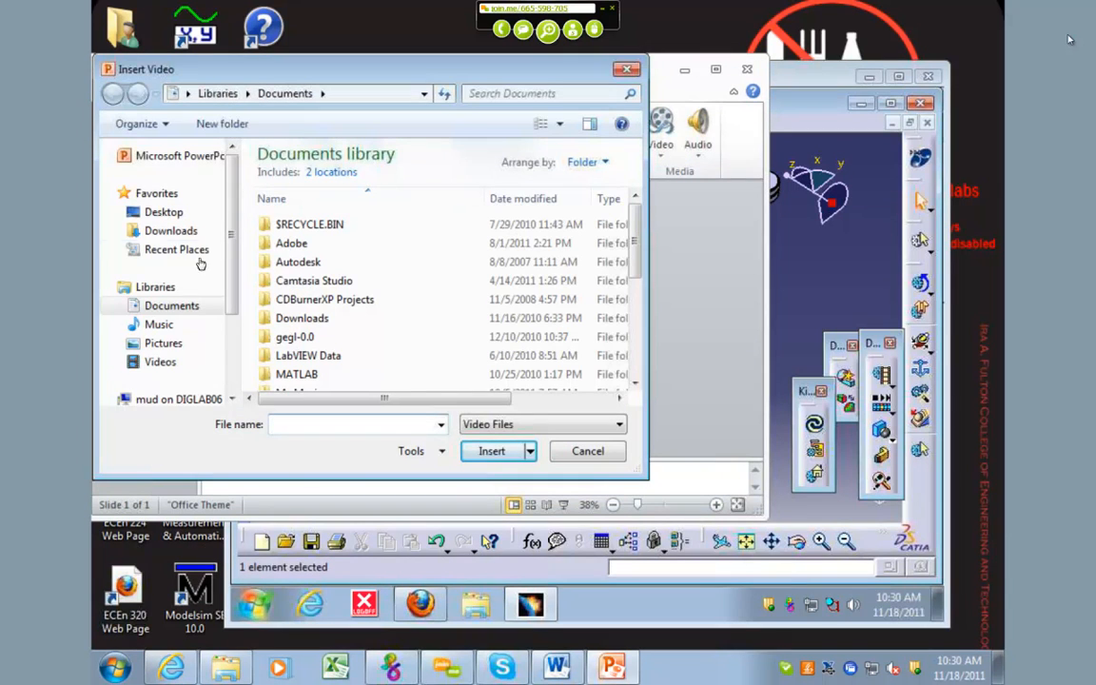
scroll(171, 286, down, 1)
click(176, 335)
double_click(323, 350)
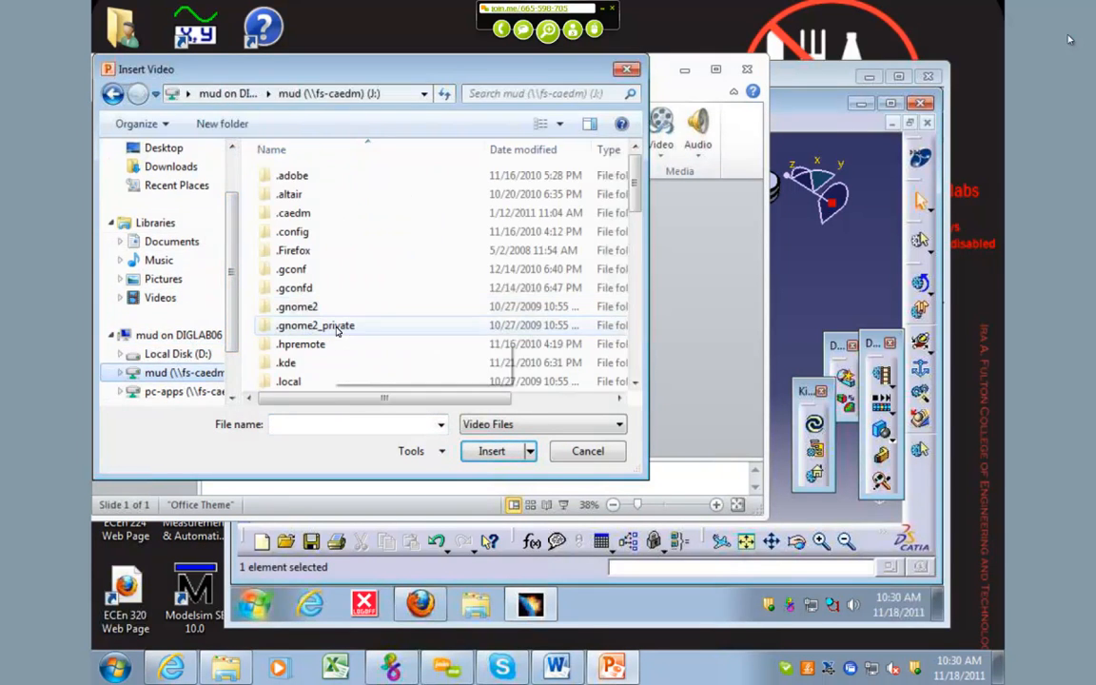
scroll(340, 324, down, 10)
scroll(347, 319, down, 1)
double_click(333, 230)
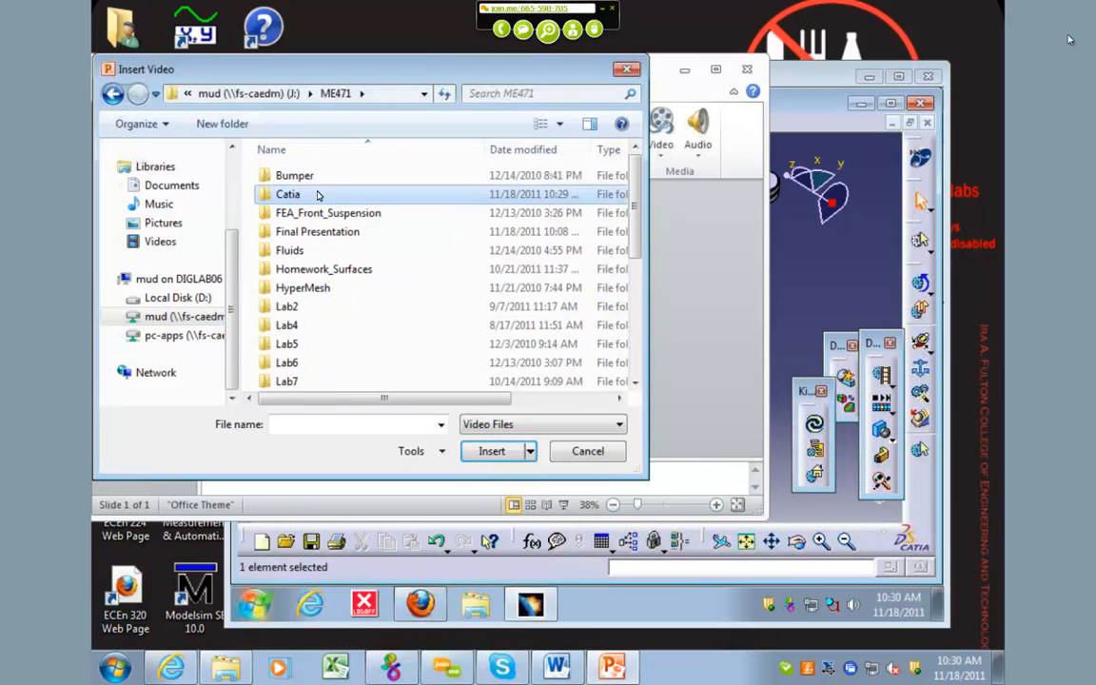
double_click(318, 194)
click(314, 271)
click(491, 451)
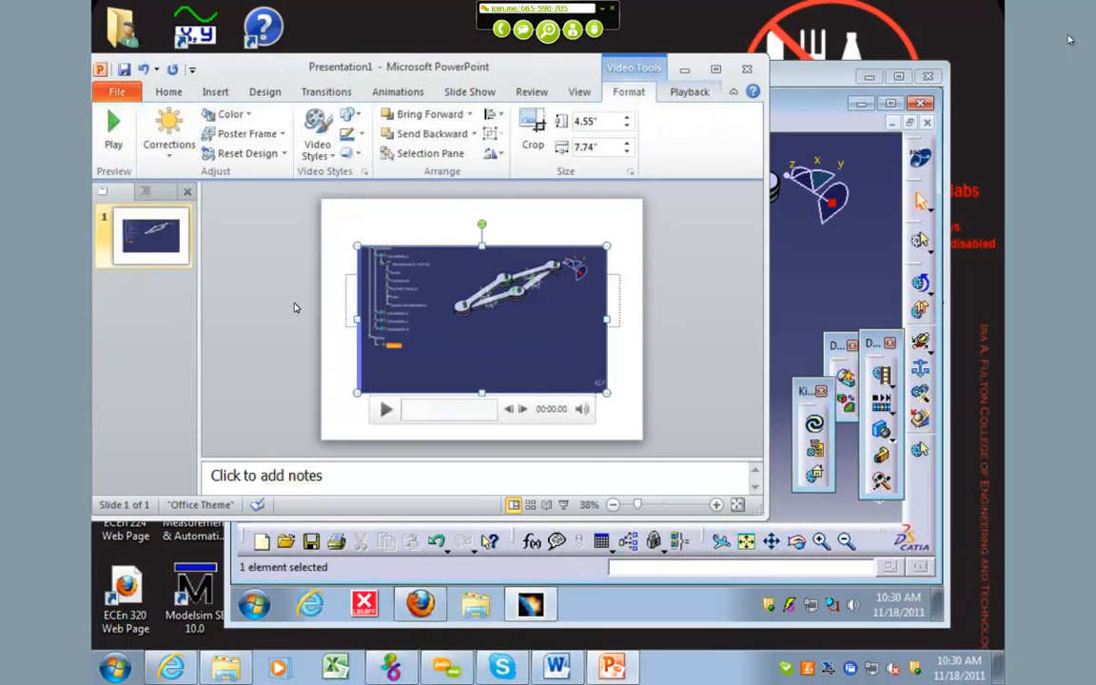
click(113, 127)
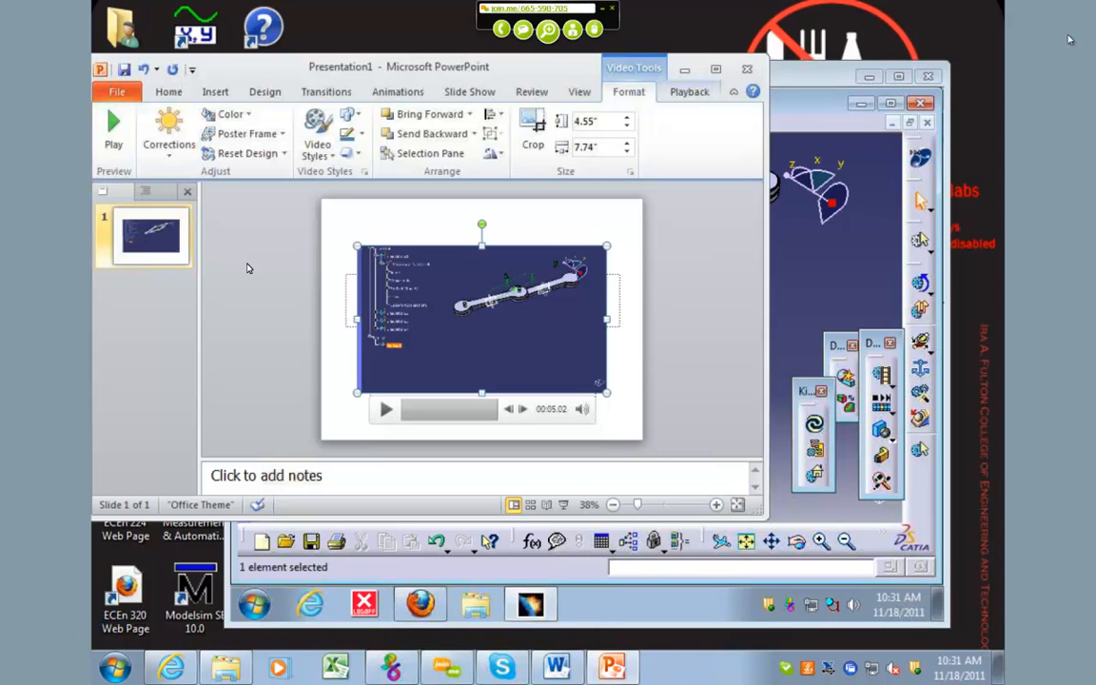
Switch back to CATIA and display the rod assembly in the Shading with Material view mode
click(834, 254)
click(848, 380)
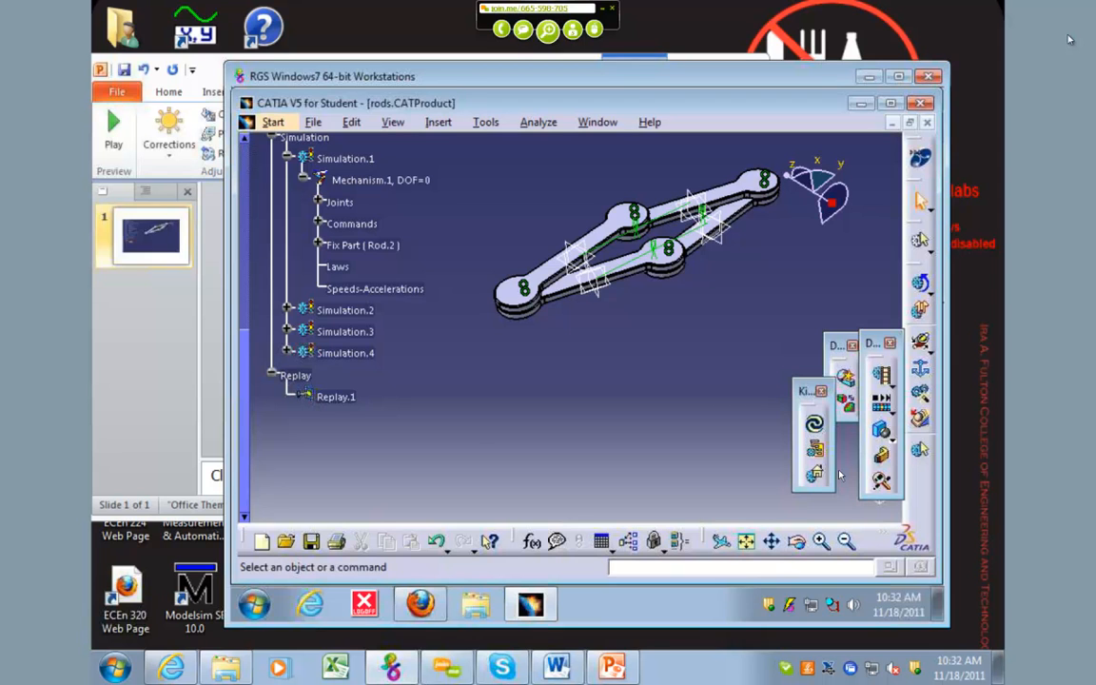
click(718, 541)
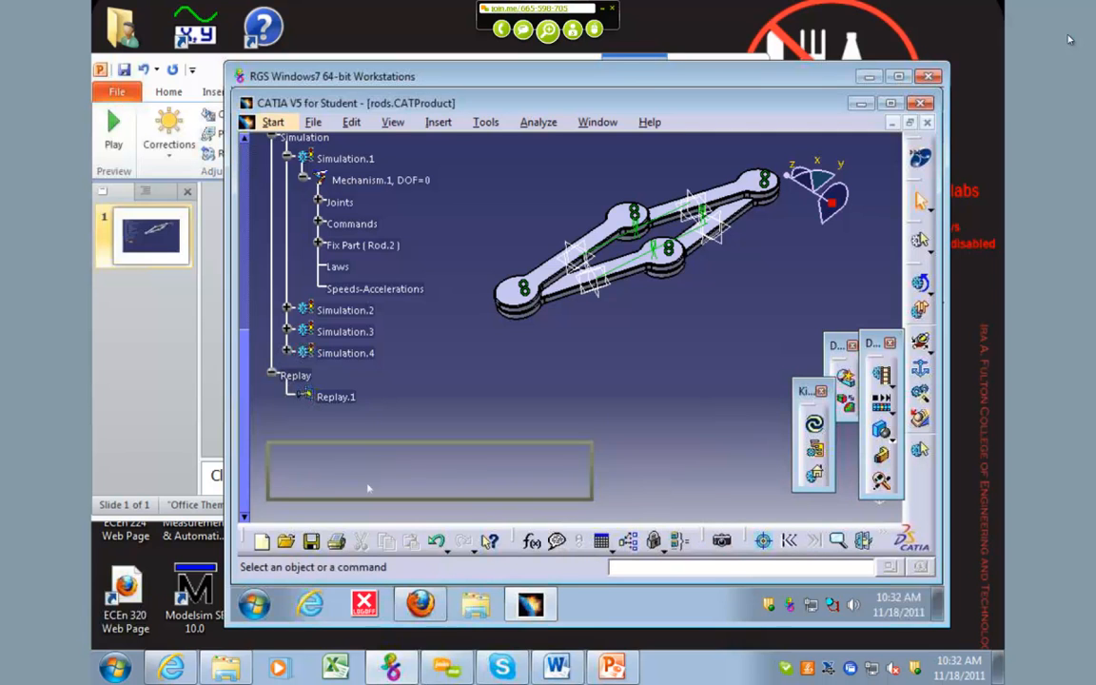
click(528, 488)
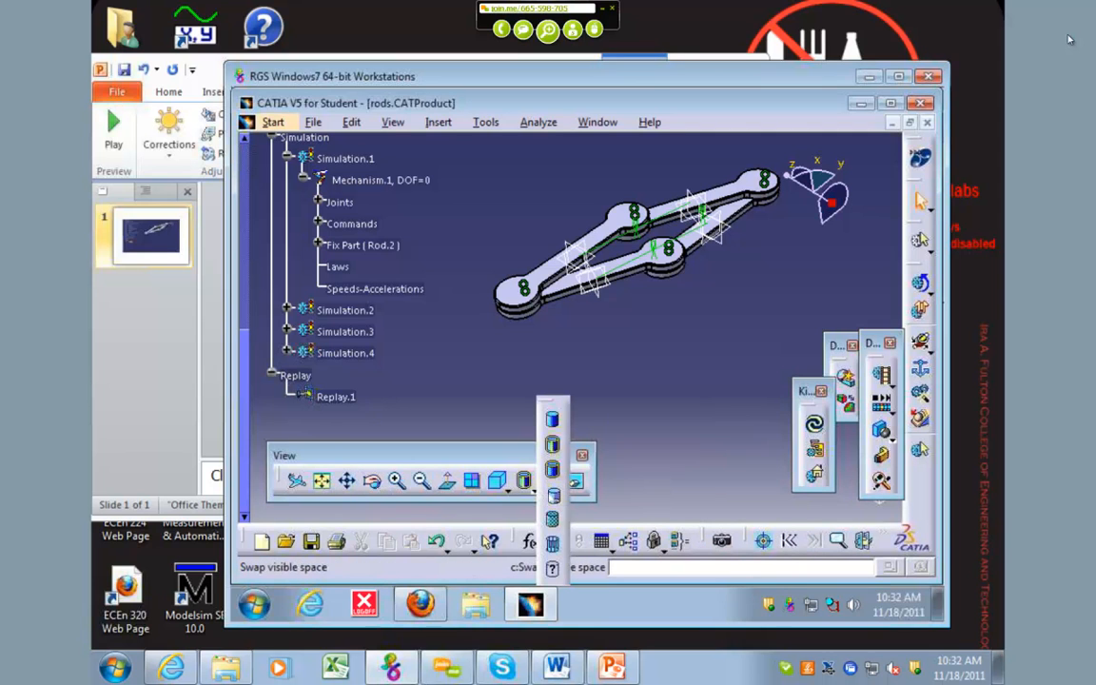
click(553, 521)
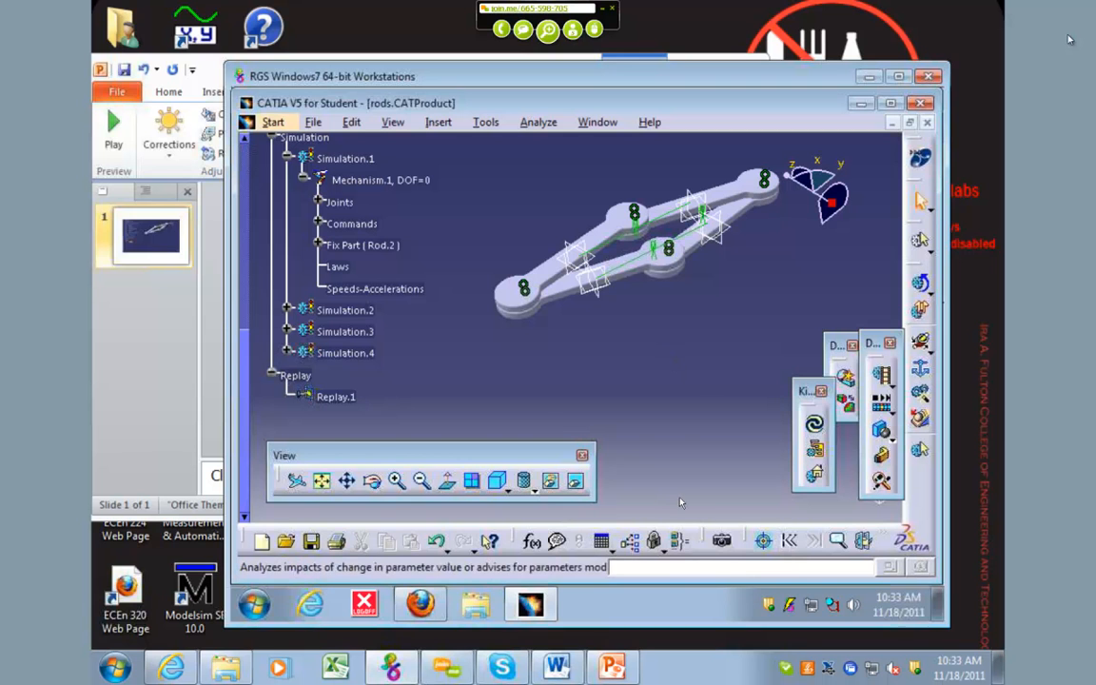
Start the Render tool for the rod assembly and apply the predefined Default scene as its environment
click(723, 540)
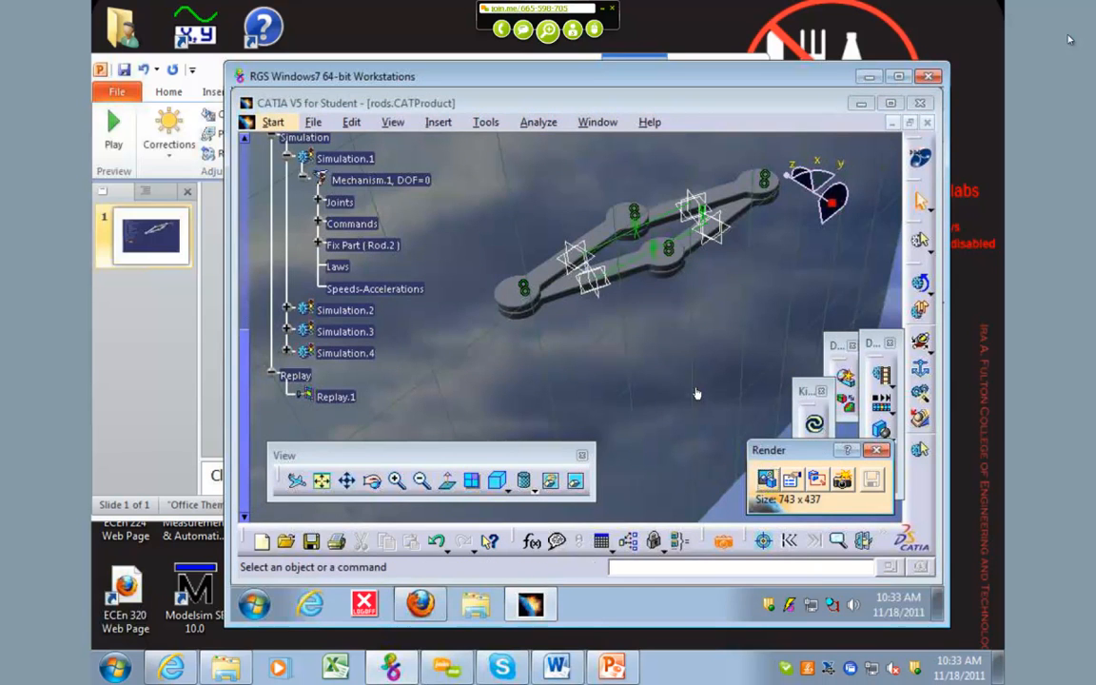
middle_drag(695, 375, 599, 418)
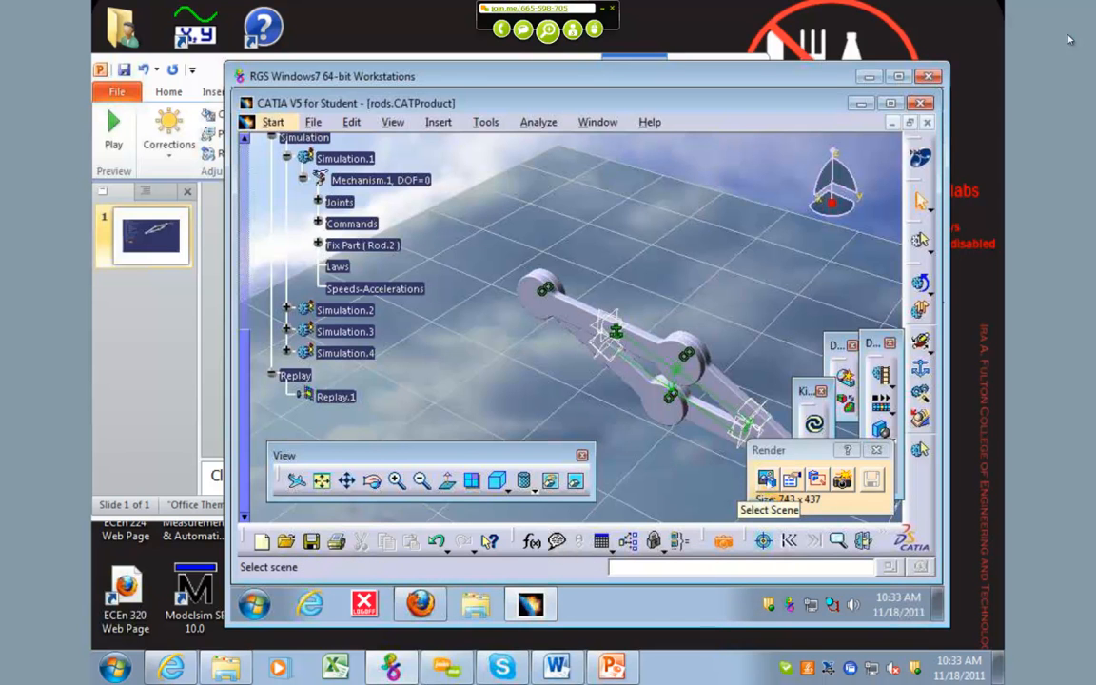
drag(768, 450, 637, 452)
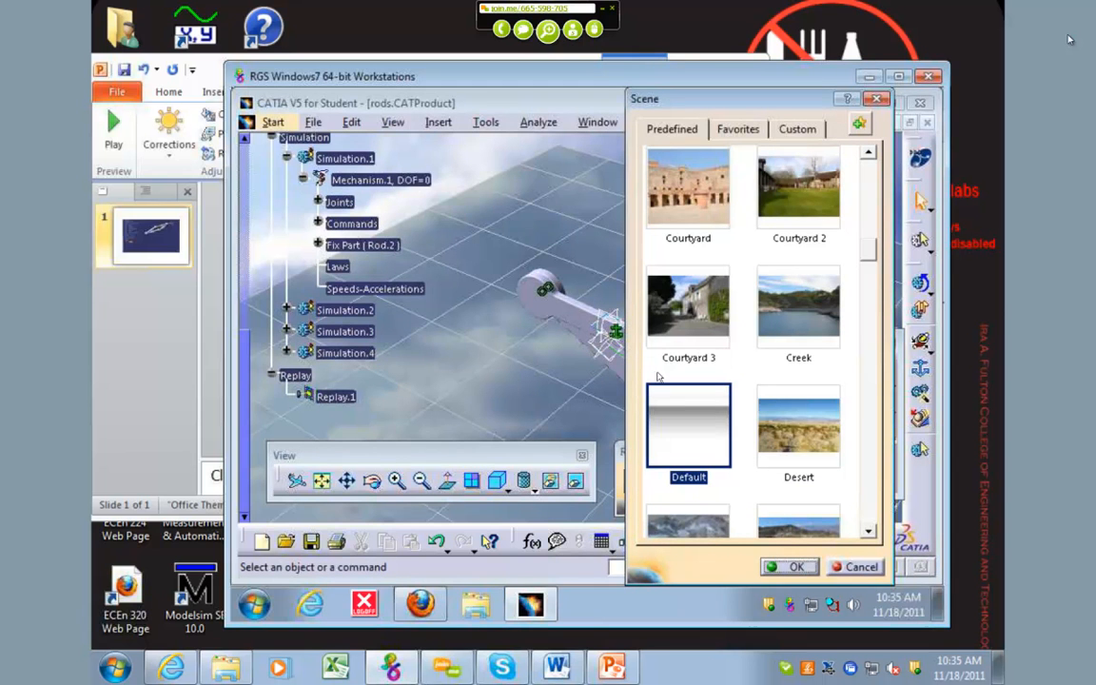
click(707, 428)
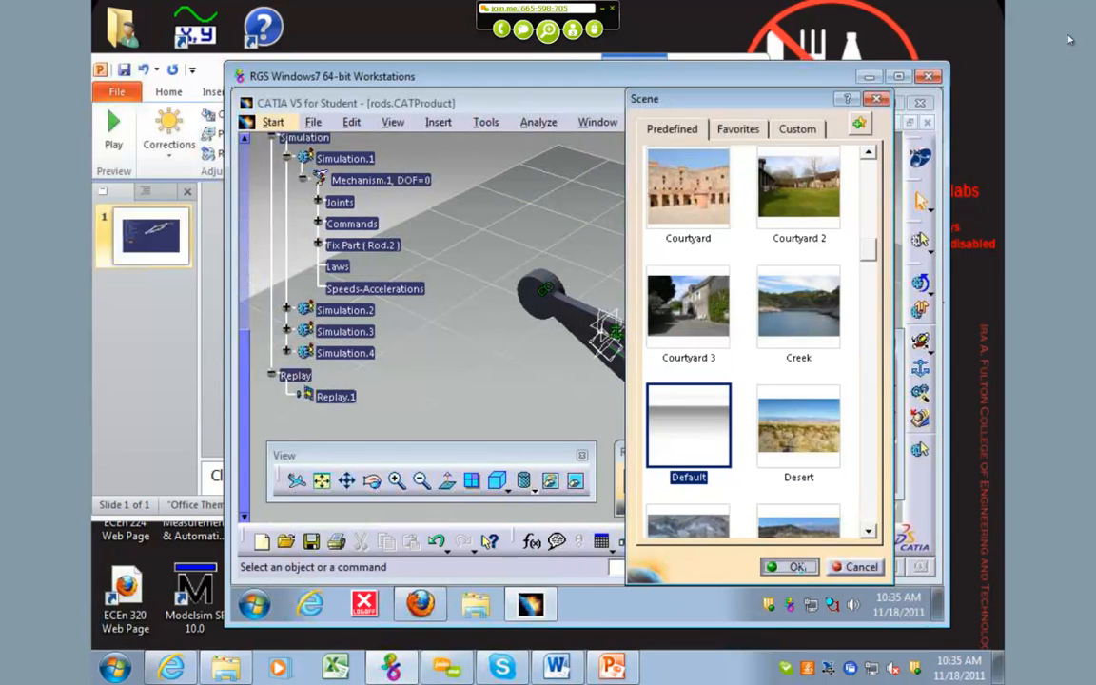
click(788, 567)
Render the four-rod assembly from a low viewpoint with all the rods in view
middle_drag(680, 224, 618, 211)
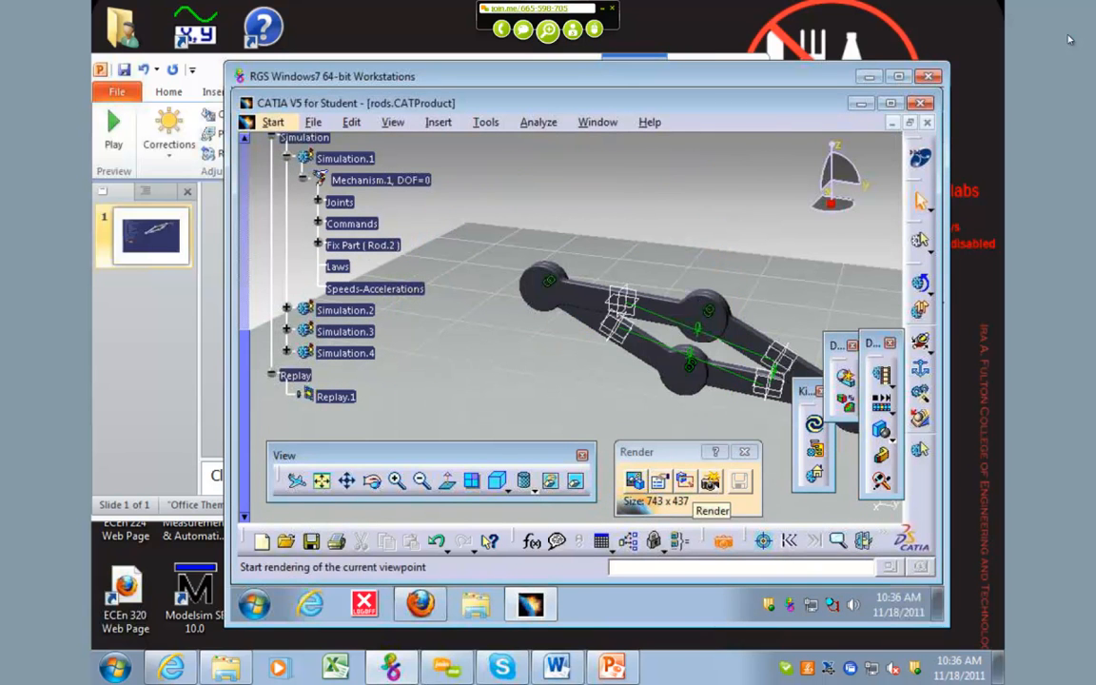
click(711, 481)
middle_drag(811, 273, 704, 225)
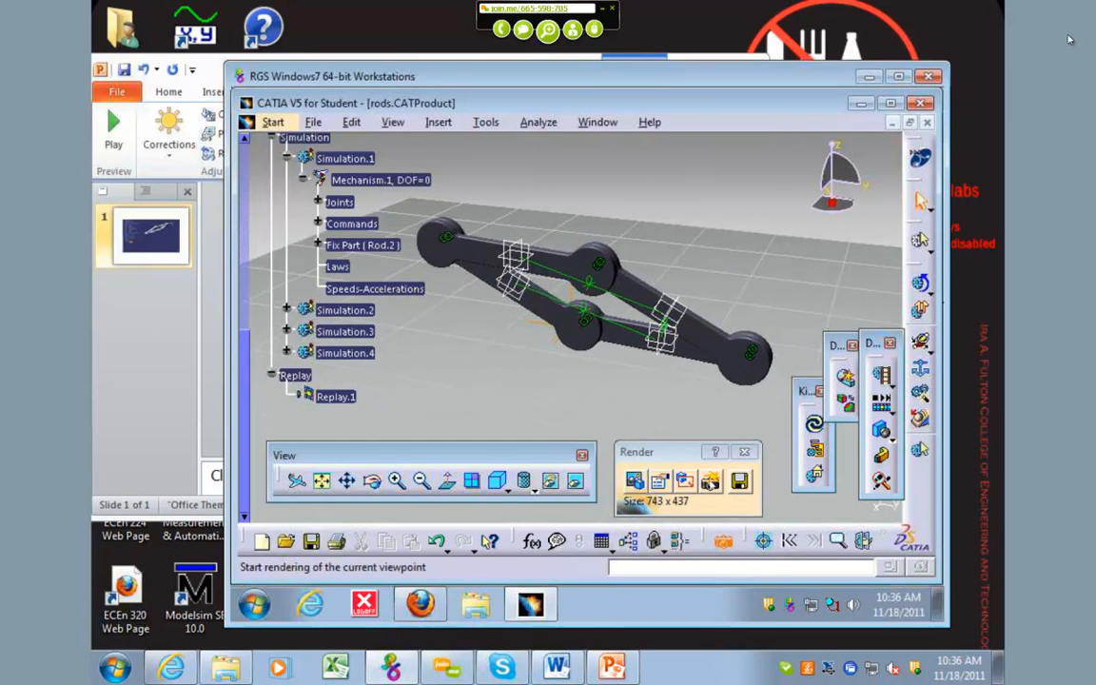
click(711, 480)
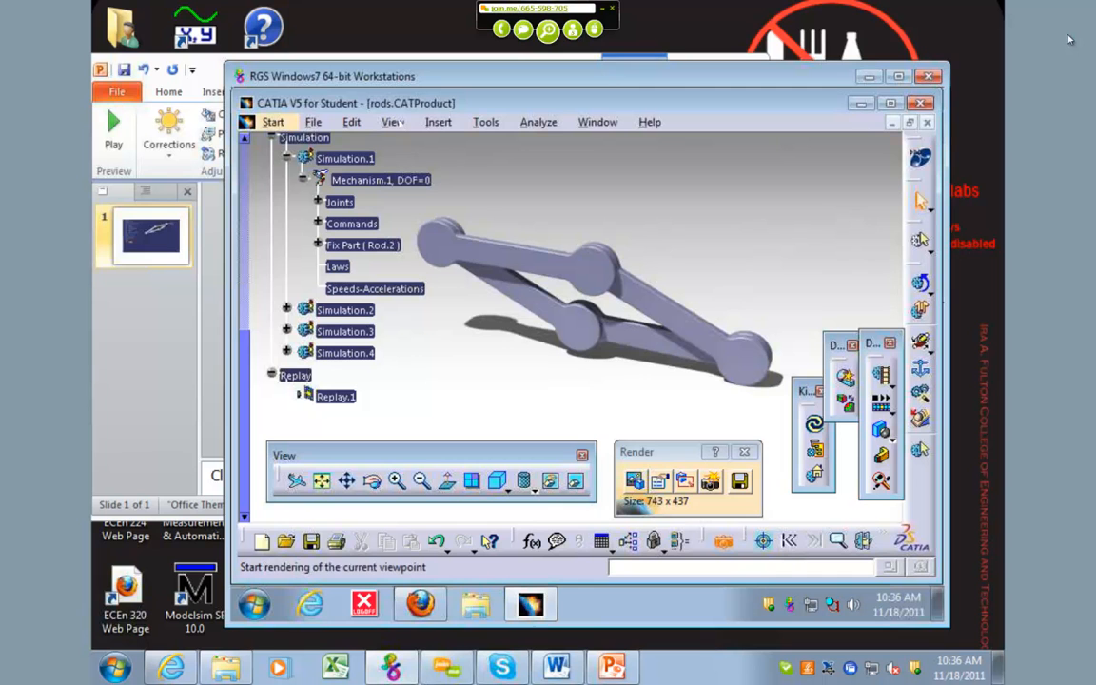
Bring up the list of available Infrastructure workbenches
click(273, 121)
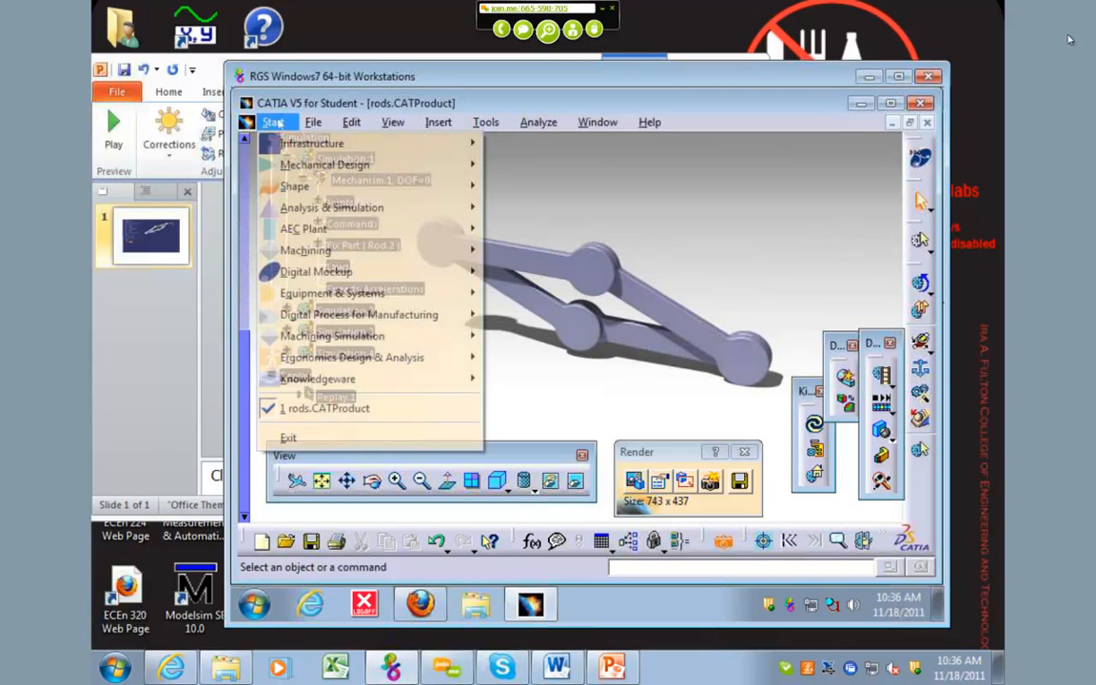
mouse_move(313, 142)
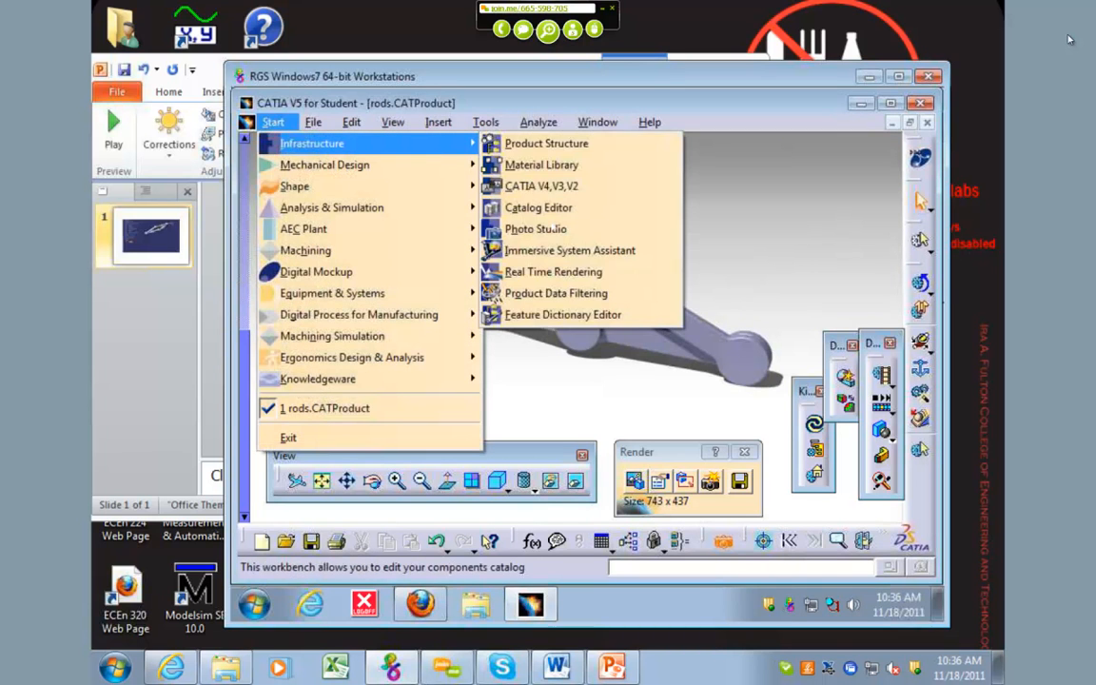